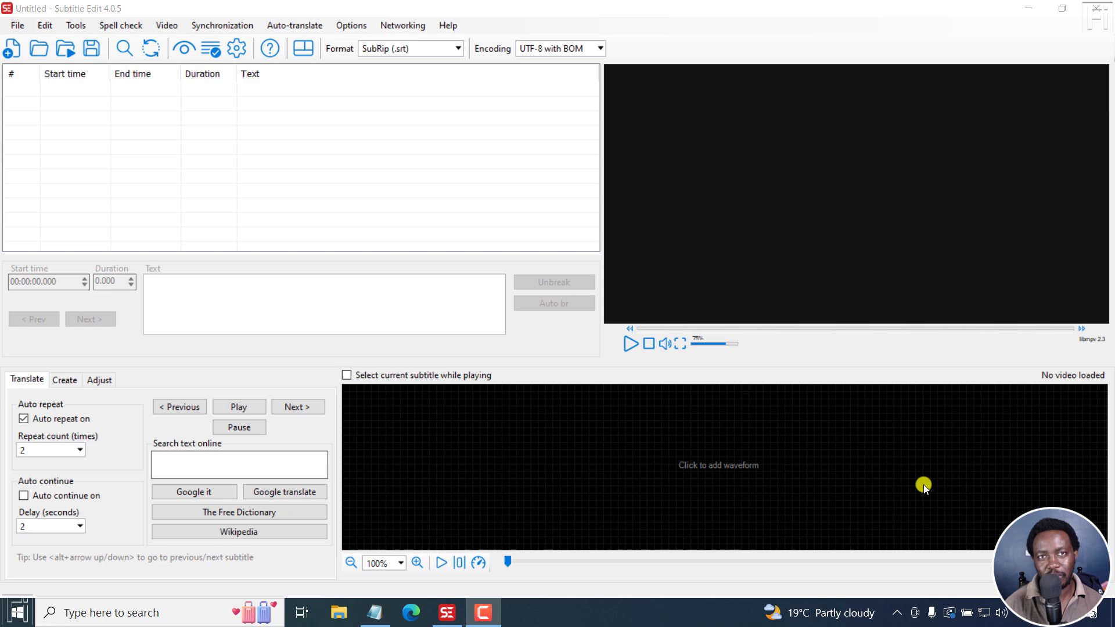
- Check for a newer version of Subtitle Edit and dismiss the result
left_click(448, 25)
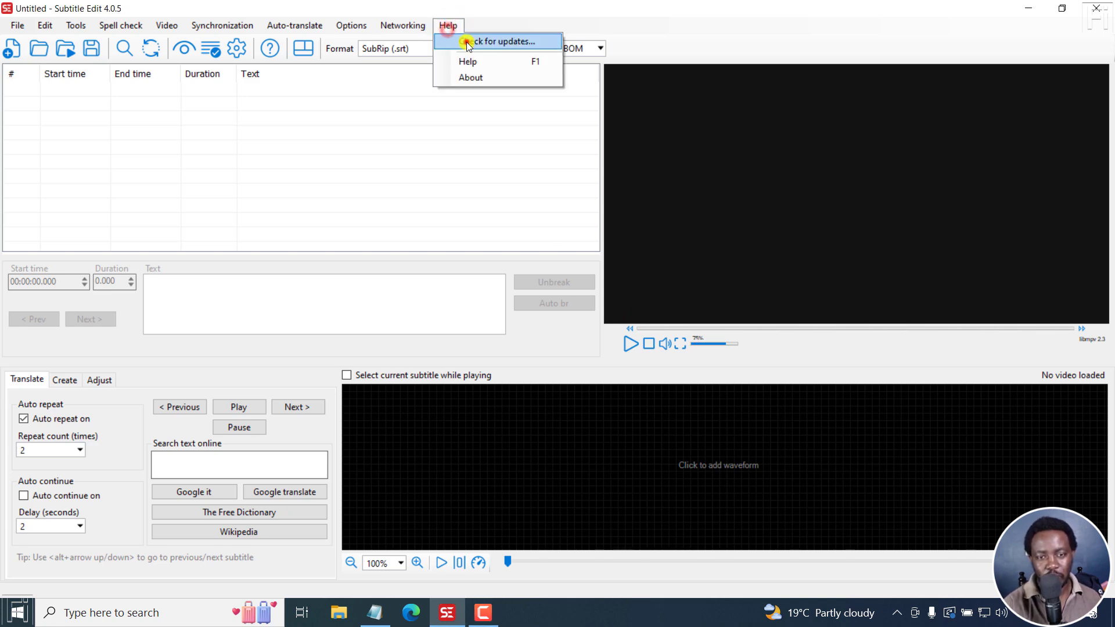
left_click(459, 38)
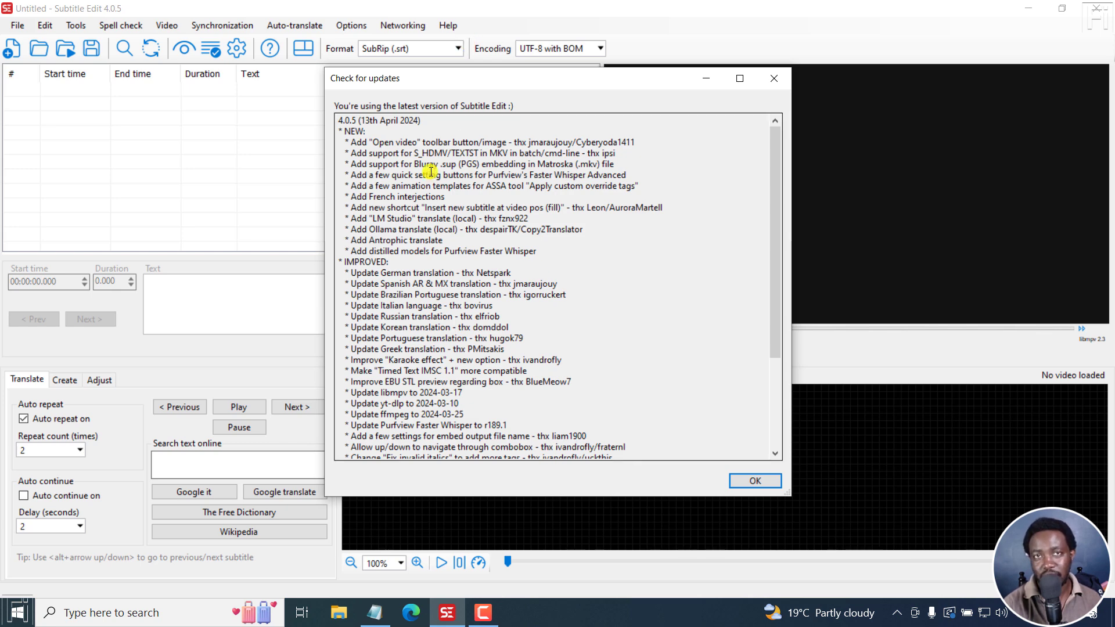
left_click(768, 77)
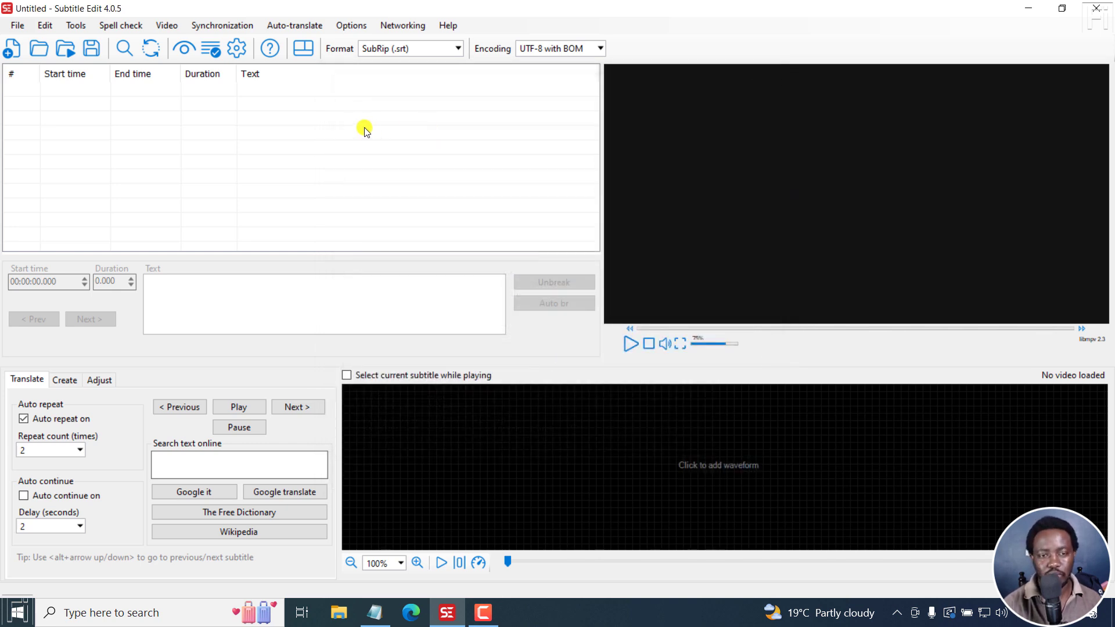
- Review the Whisper settings and models, keep Purfview's Faster-Whisper, and close without generating
left_click(168, 25)
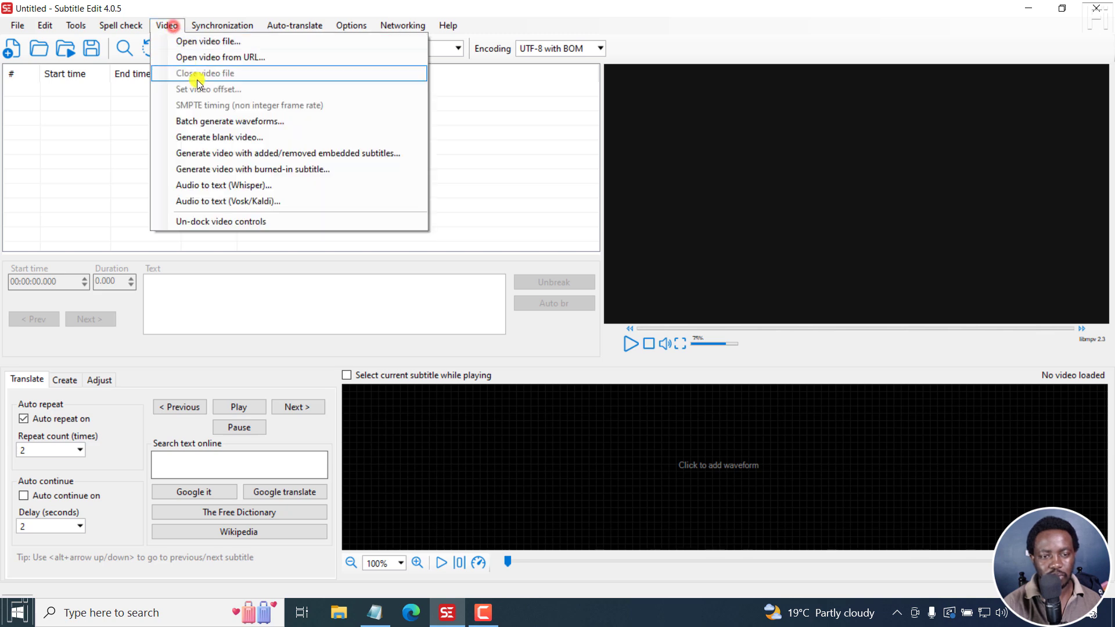
left_click(218, 185)
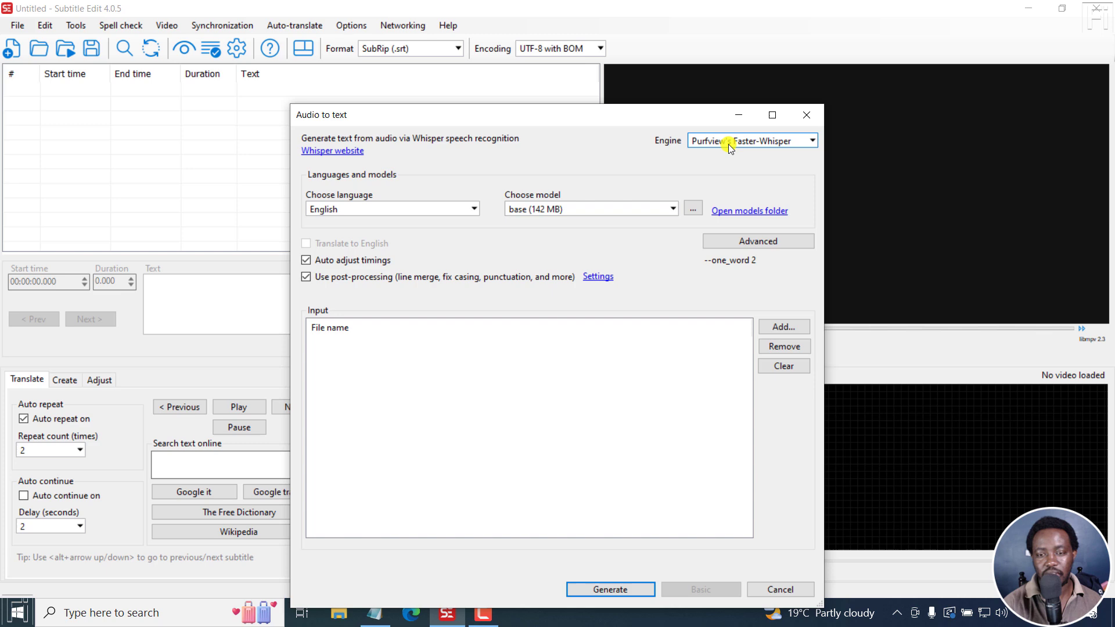
left_click(757, 141)
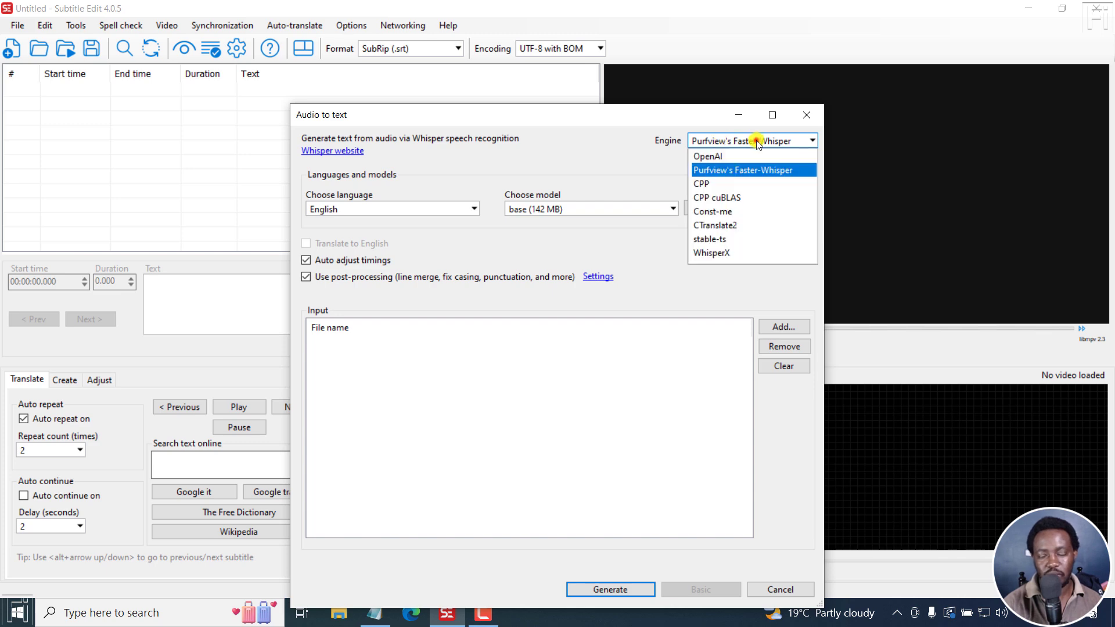
left_click(721, 170)
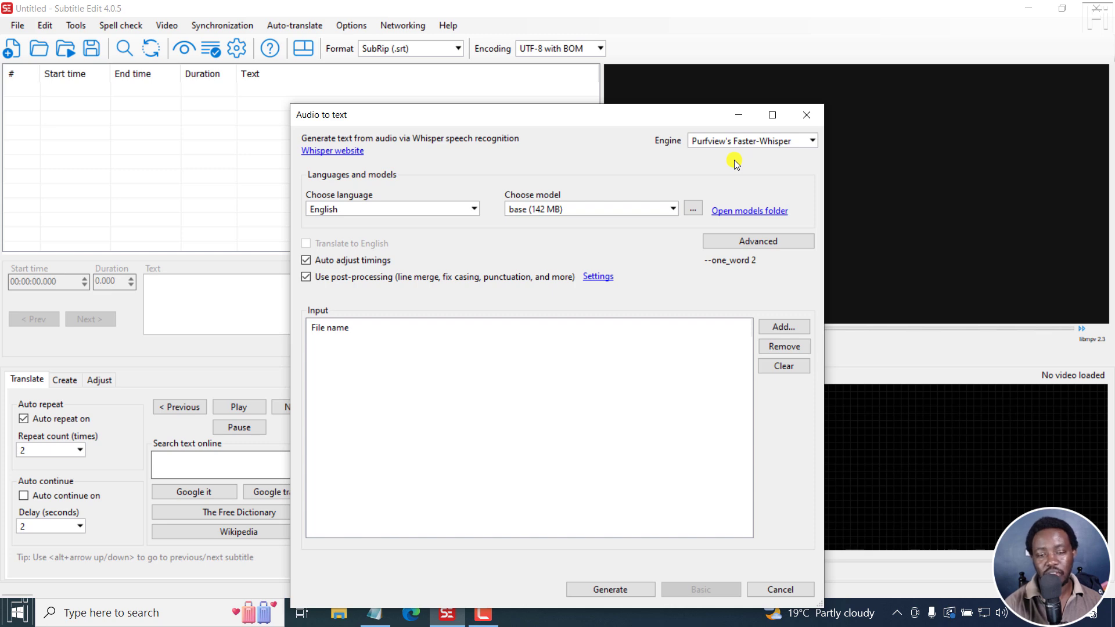
left_click(690, 212)
left_click(595, 346)
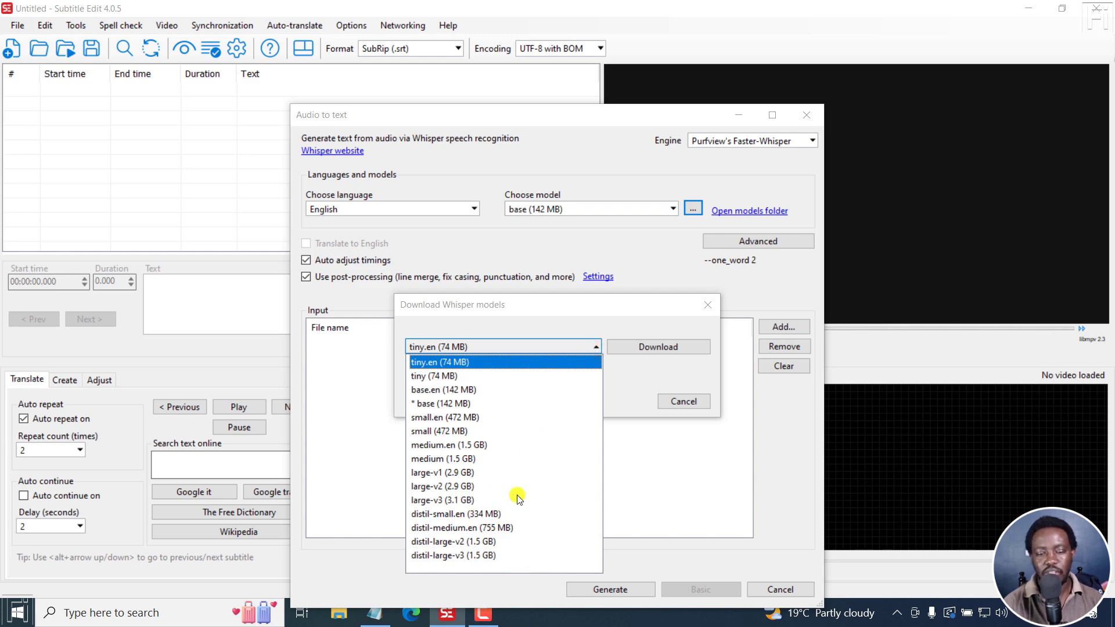
left_click(584, 268)
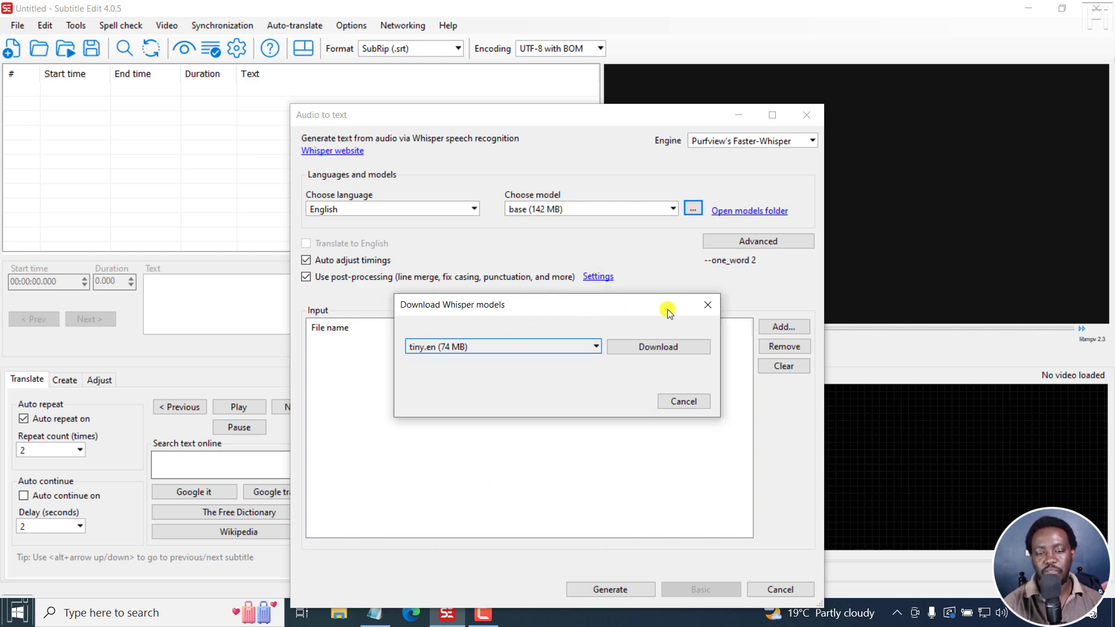
left_click(707, 305)
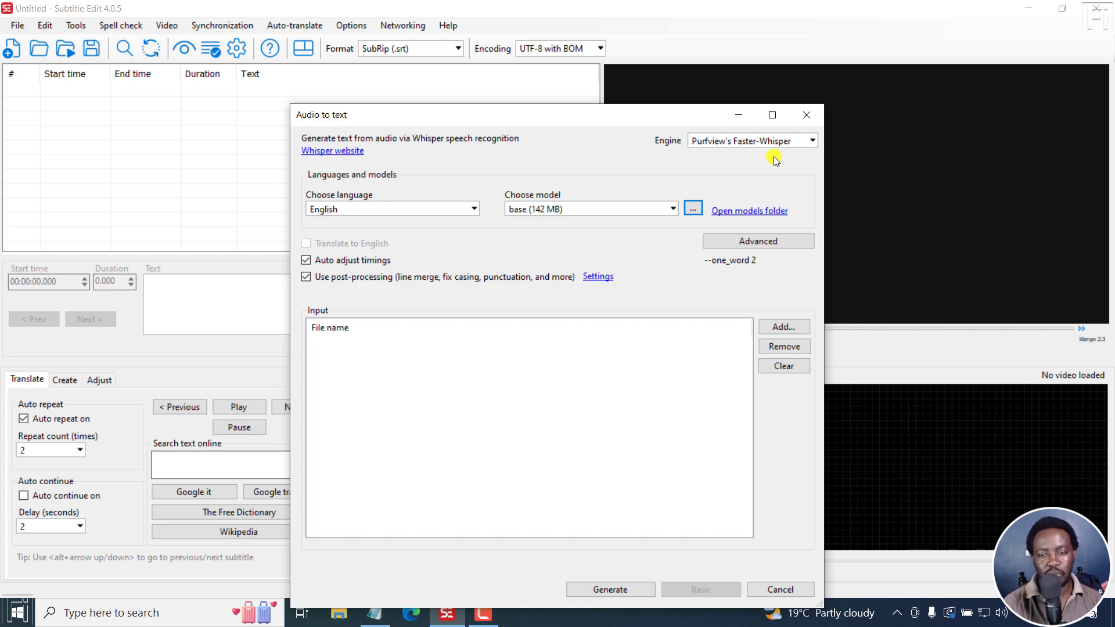
left_click(807, 115)
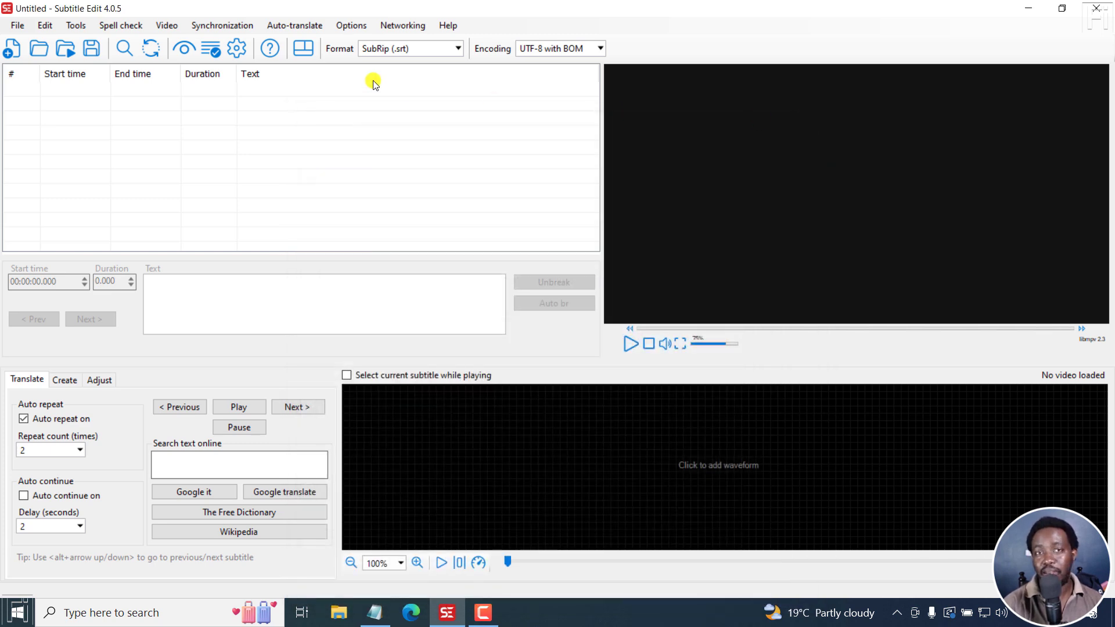
- Load PXL_20230309_131039070 - Vertical.mp4 and switch to layout 3 with the video on the right
left_click(166, 25)
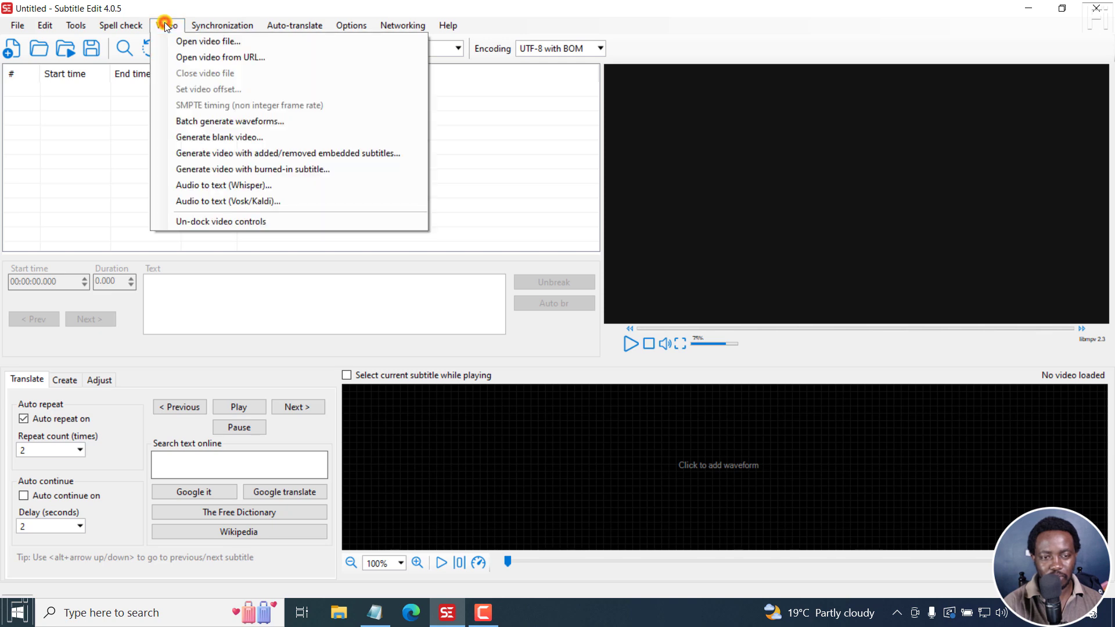
left_click(178, 41)
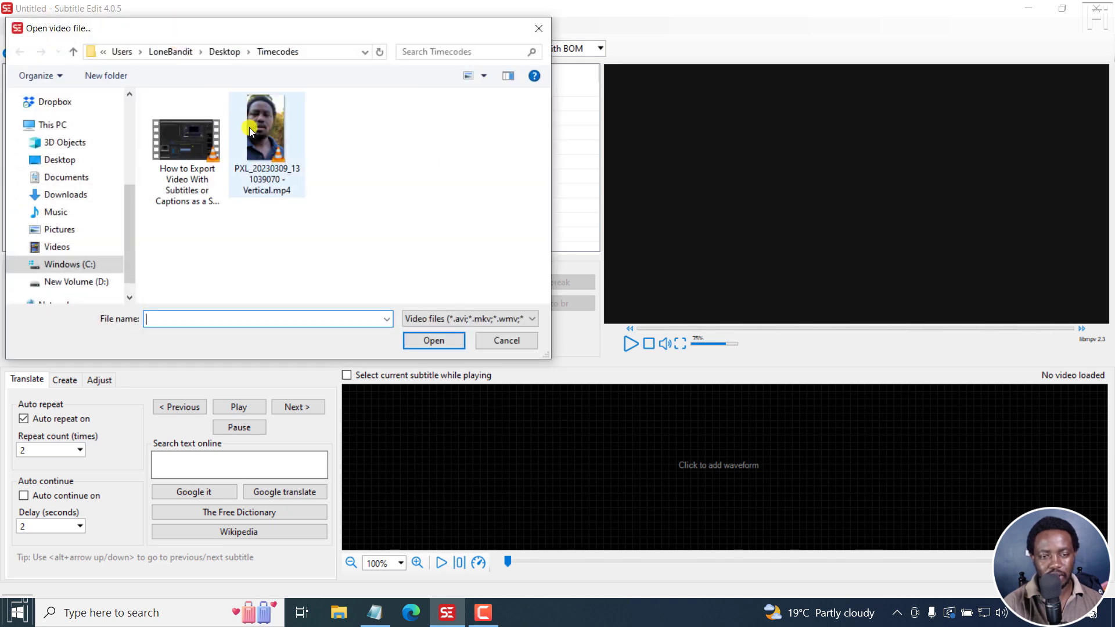
left_click(267, 146)
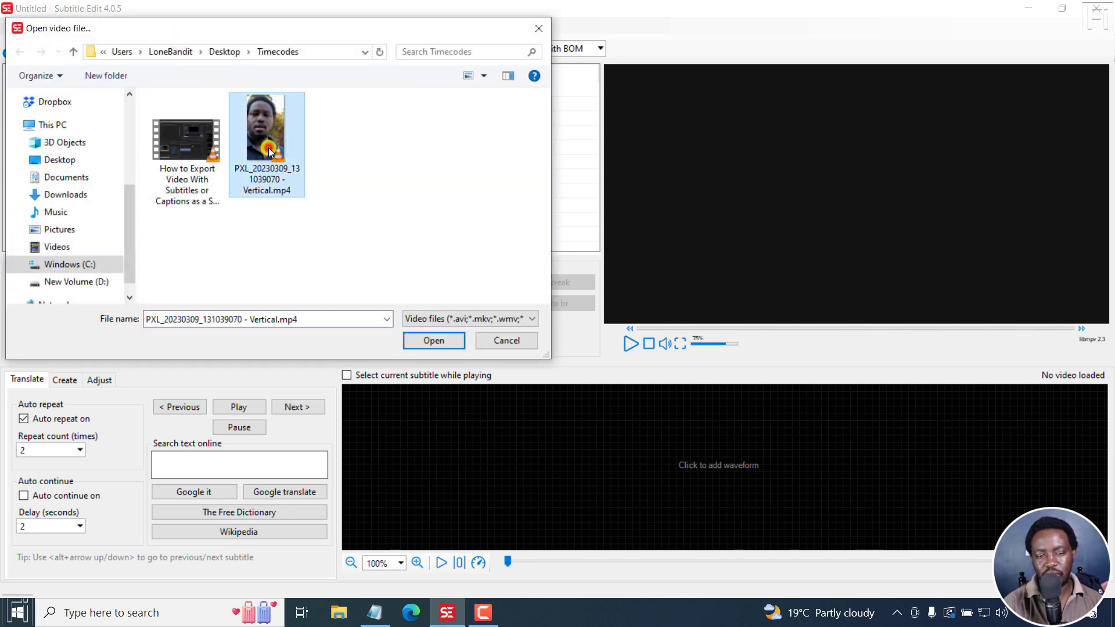
left_click(436, 343)
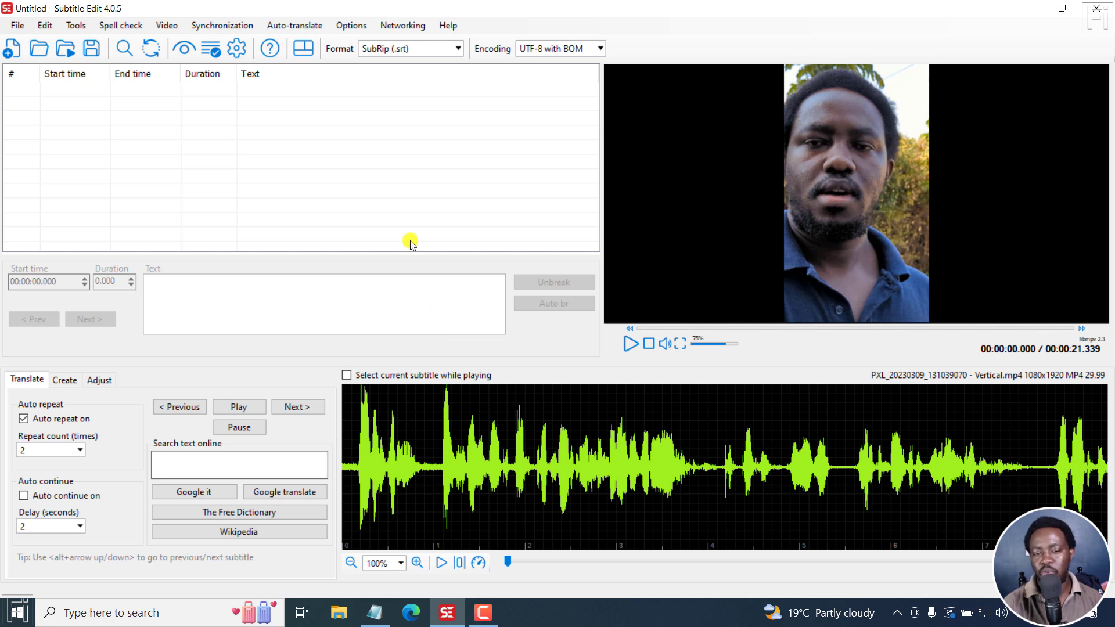
left_click(304, 51)
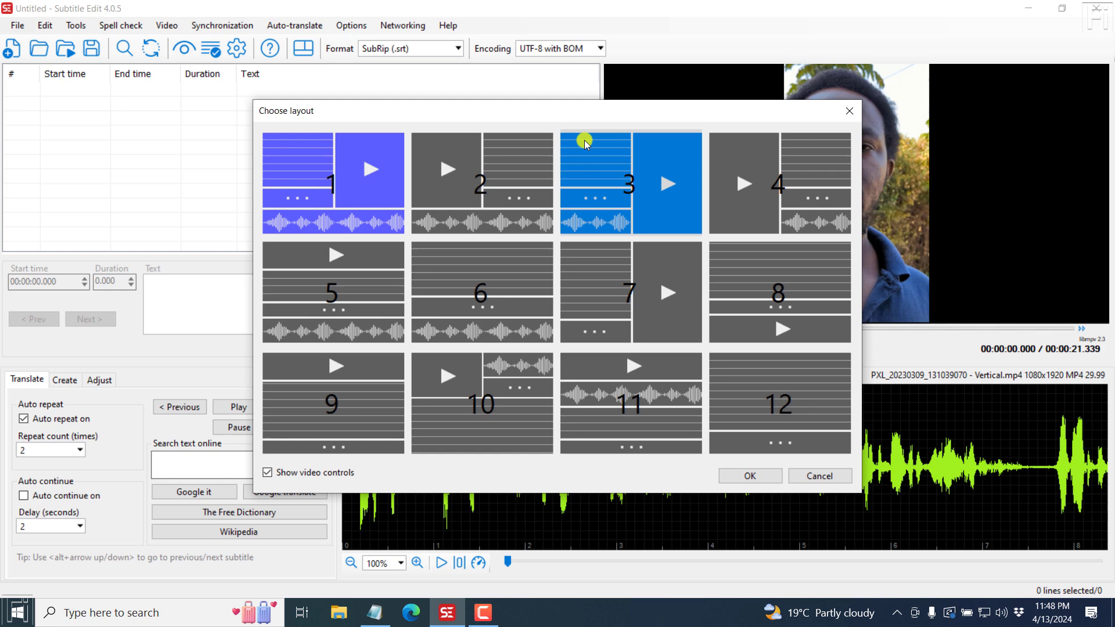
left_click(622, 182)
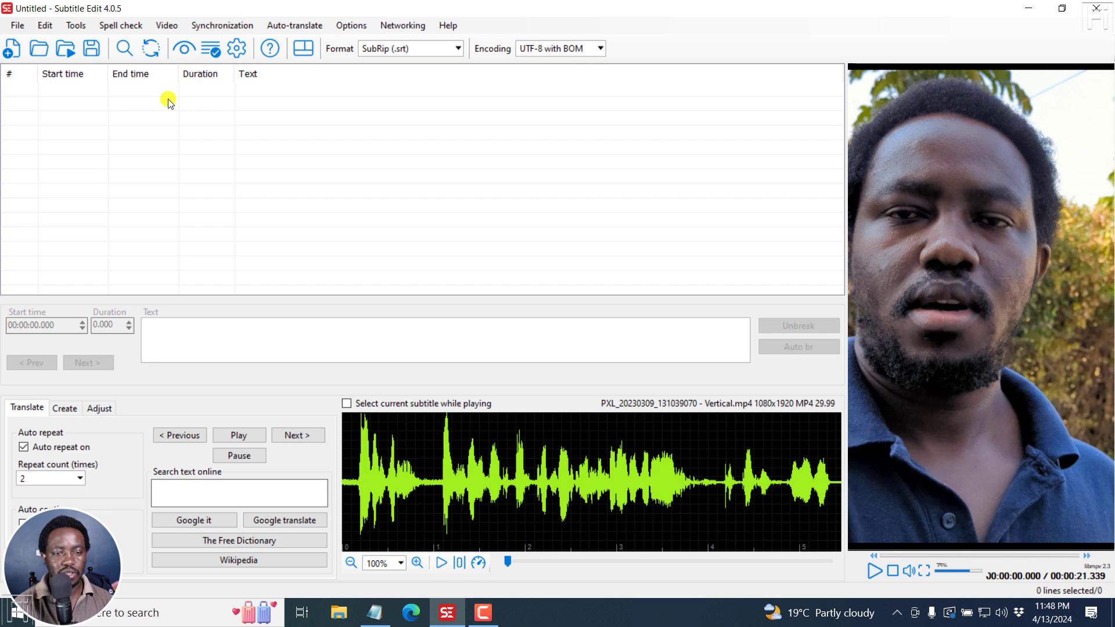
- Open the Whisper audio-to-text window for the loaded vertical clip
left_click(167, 26)
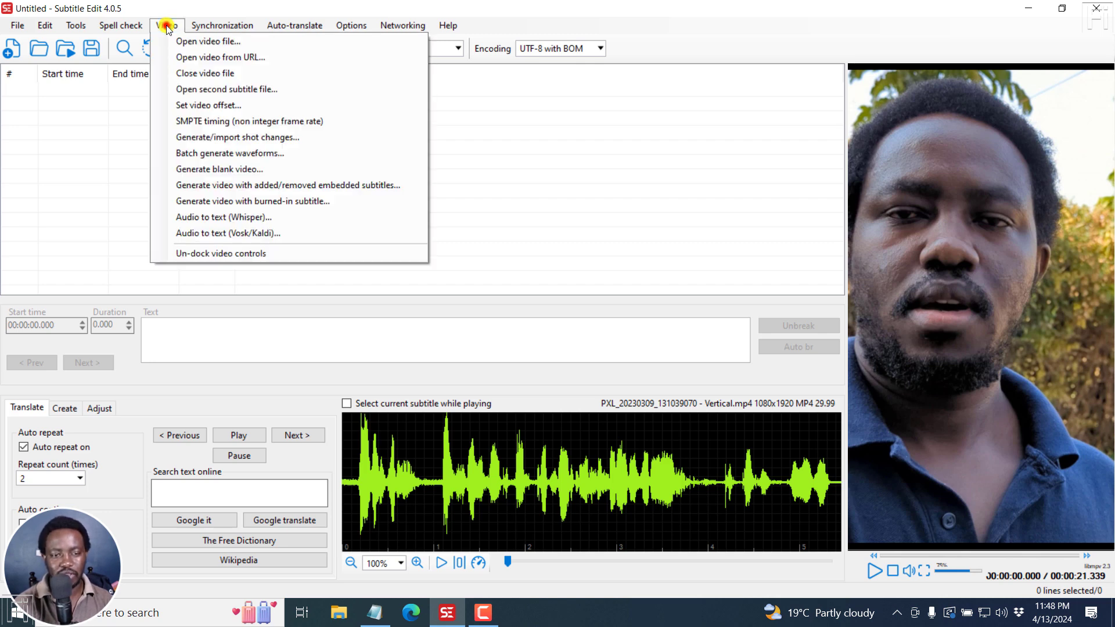
left_click(209, 218)
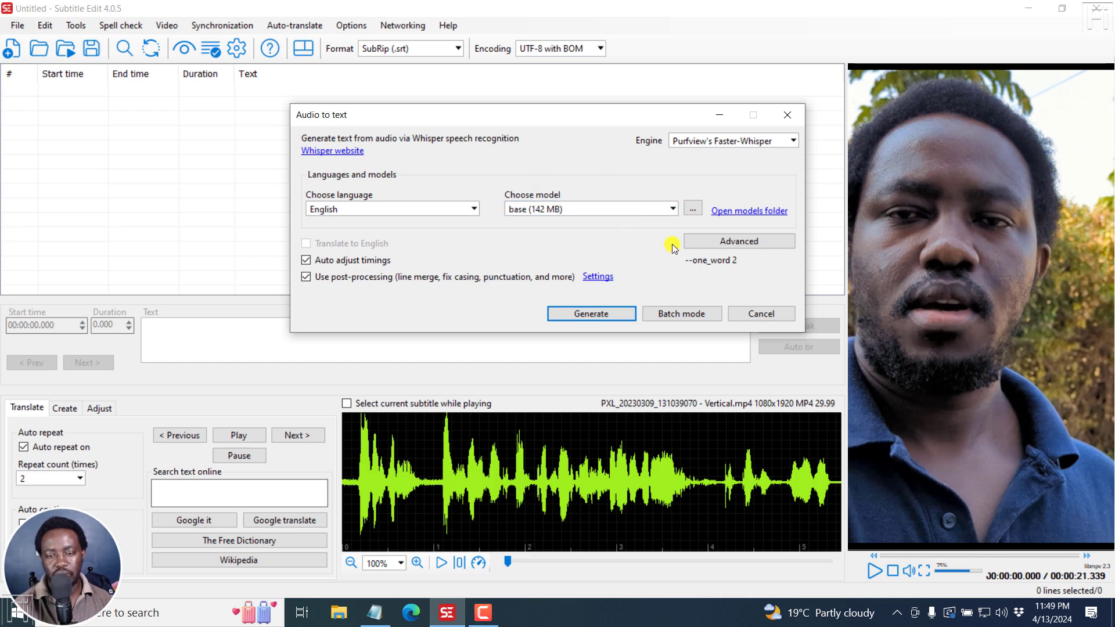
- Try the Whisper argument presets: standard, standard Asia, sentence, single words, highlight word
left_click(736, 241)
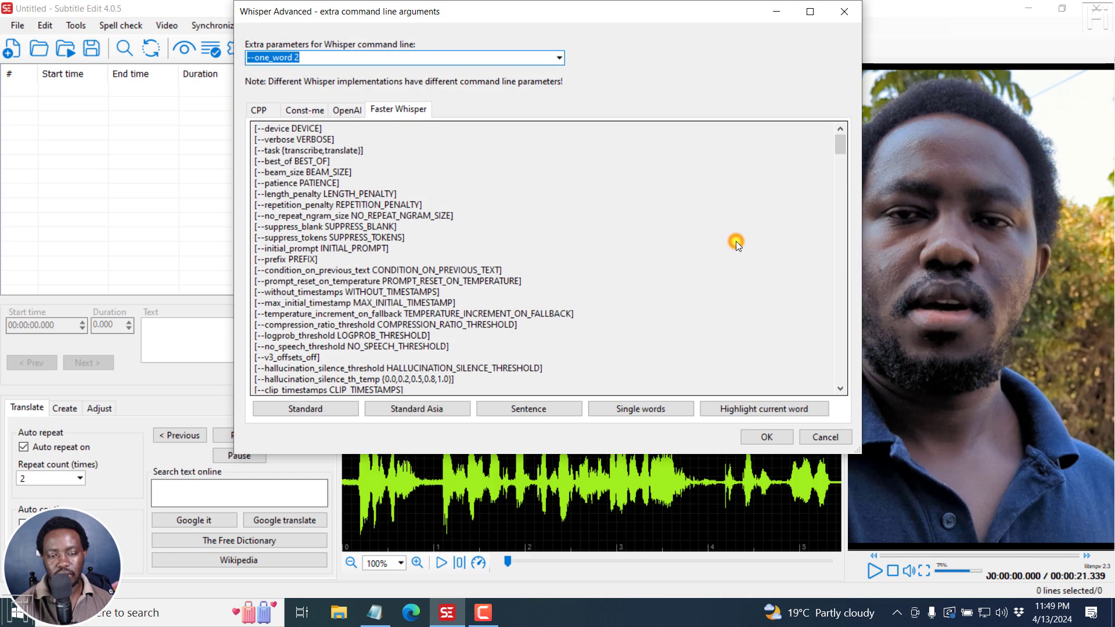
left_click(300, 411)
left_click(402, 412)
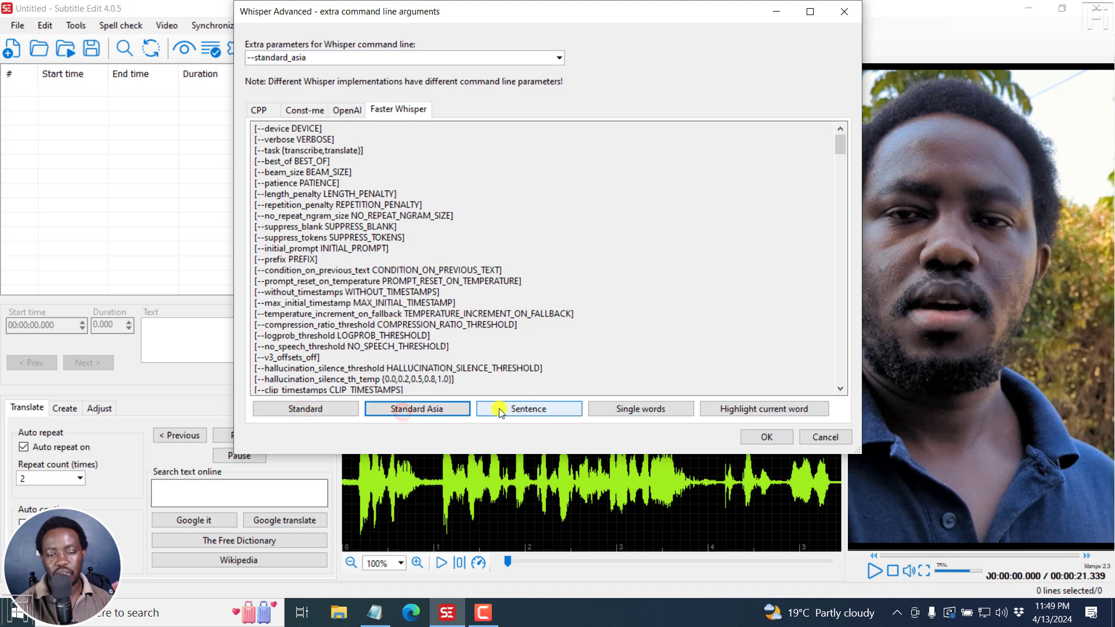
left_click(530, 406)
left_click(641, 409)
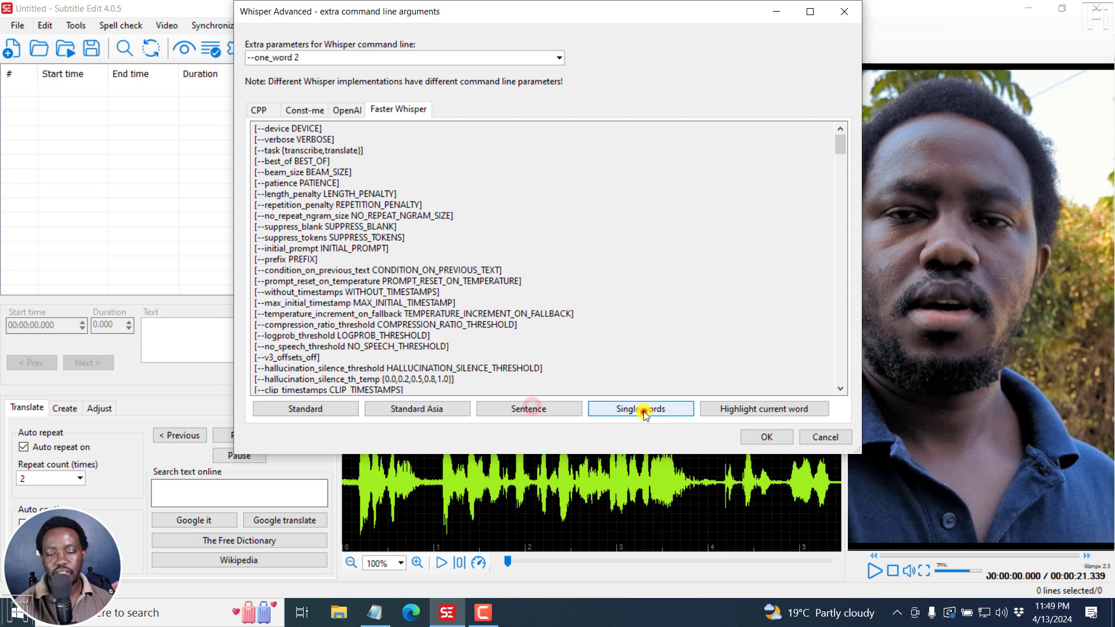
left_click(759, 409)
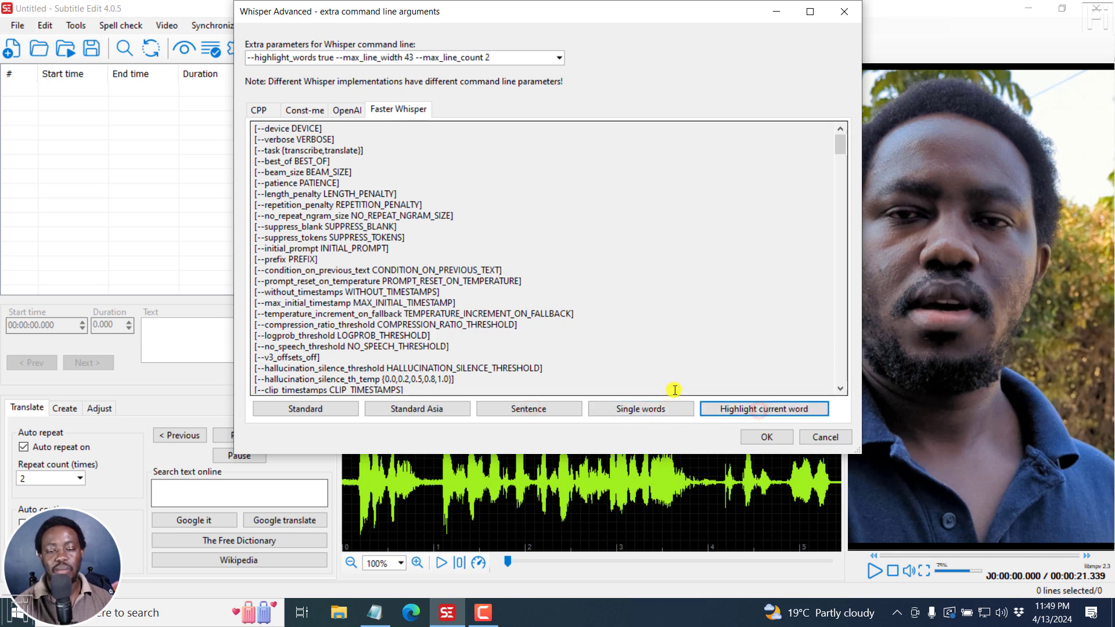
- Settle on the Single words preset --one_word 2 and confirm the arguments
left_click(632, 410)
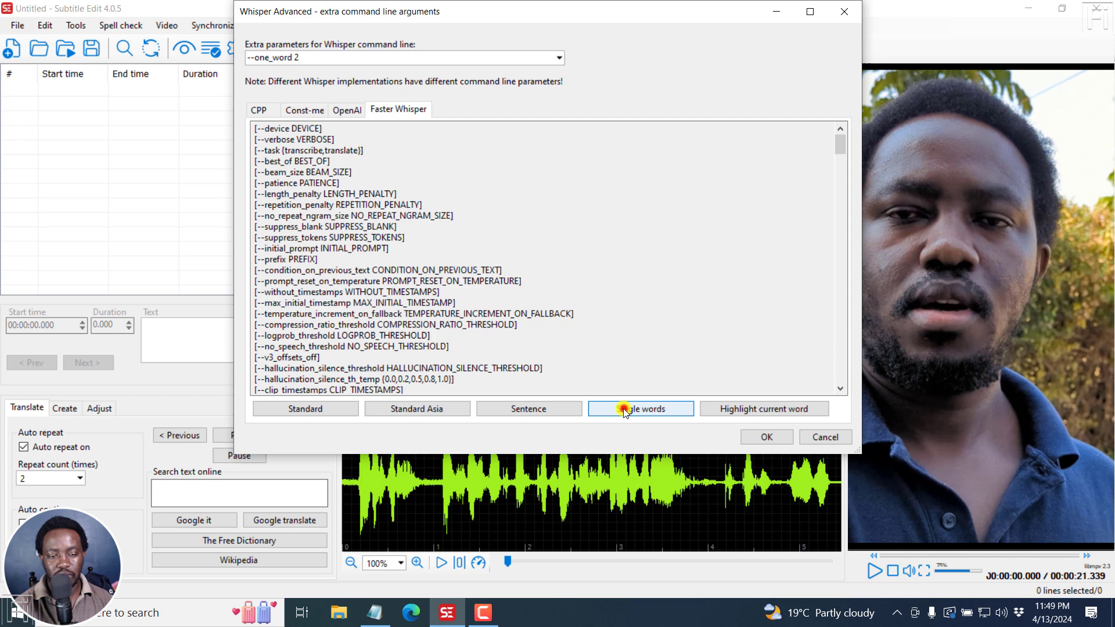
left_click_drag(302, 58, 232, 58)
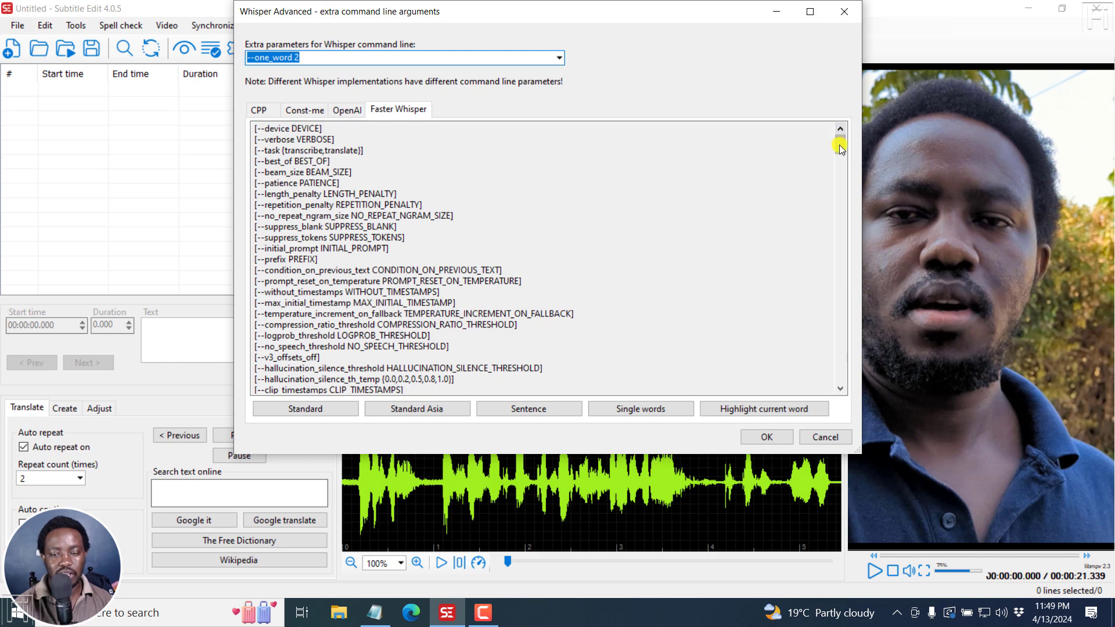
mouse_move(840, 145)
left_mouse_down()
mouse_move(843, 192)
mouse_move(841, 139)
left_mouse_up()
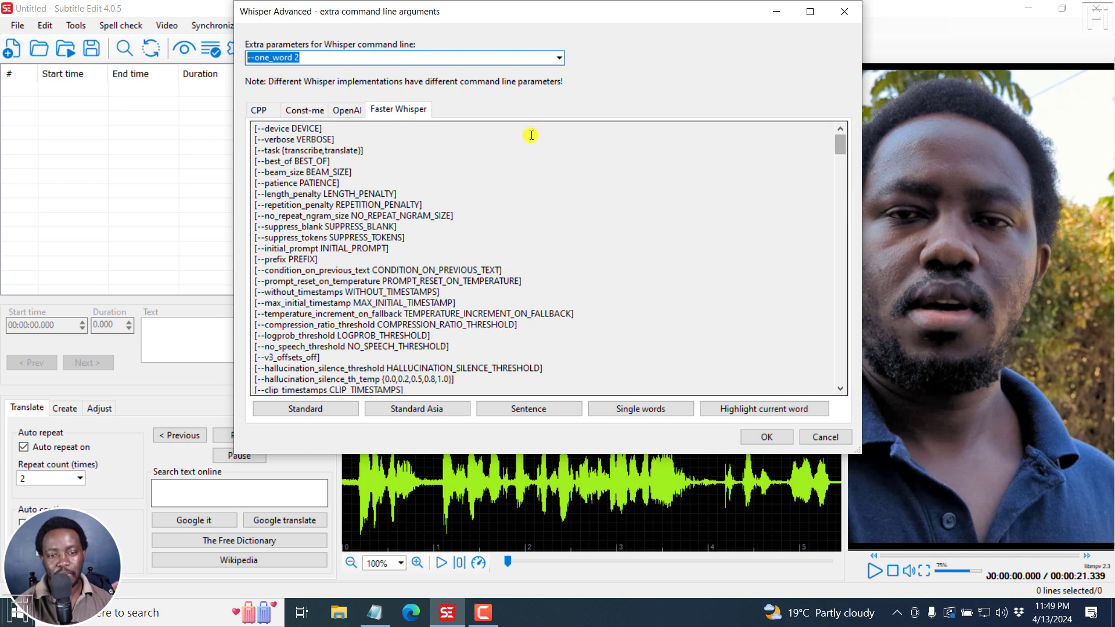
left_click(629, 413)
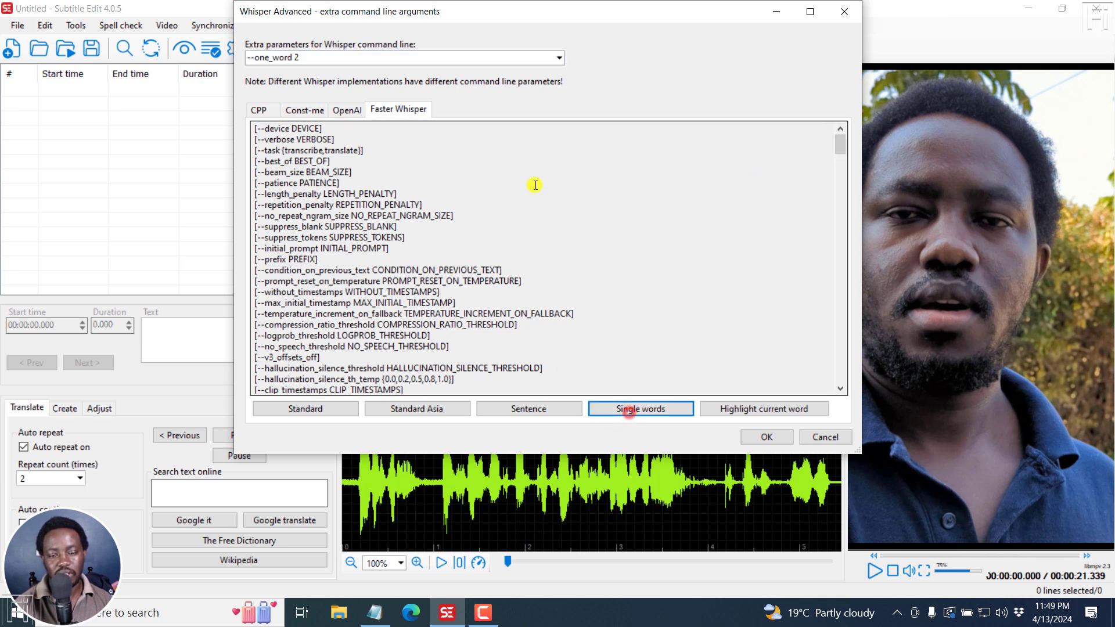
left_click(768, 438)
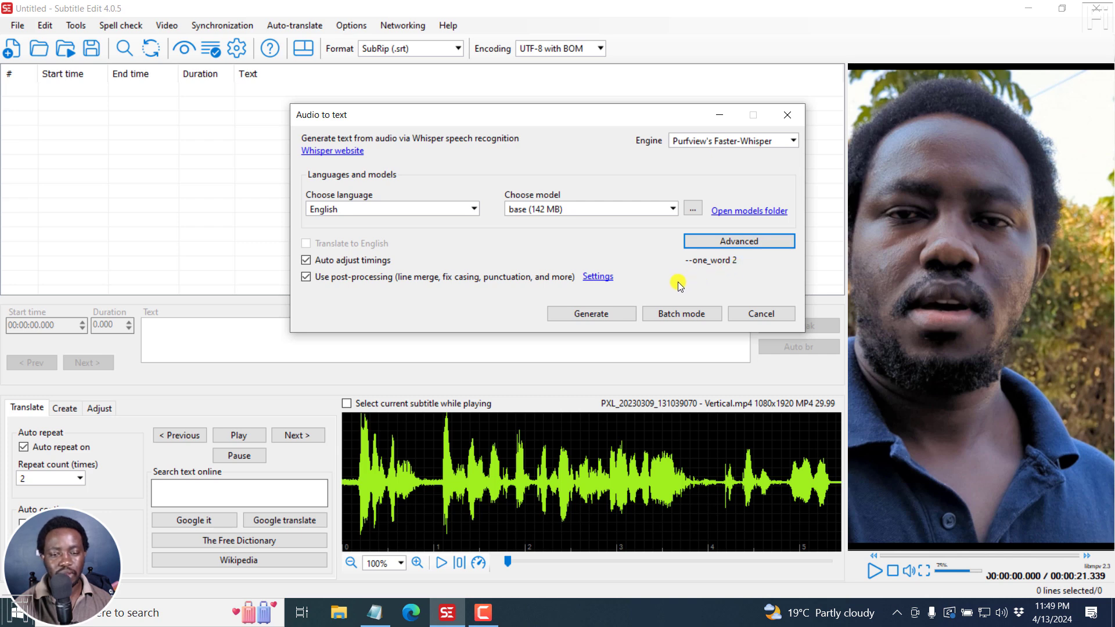
- Generate single-word subtitles from the clip's audio using the Whisper base model
left_click(584, 314)
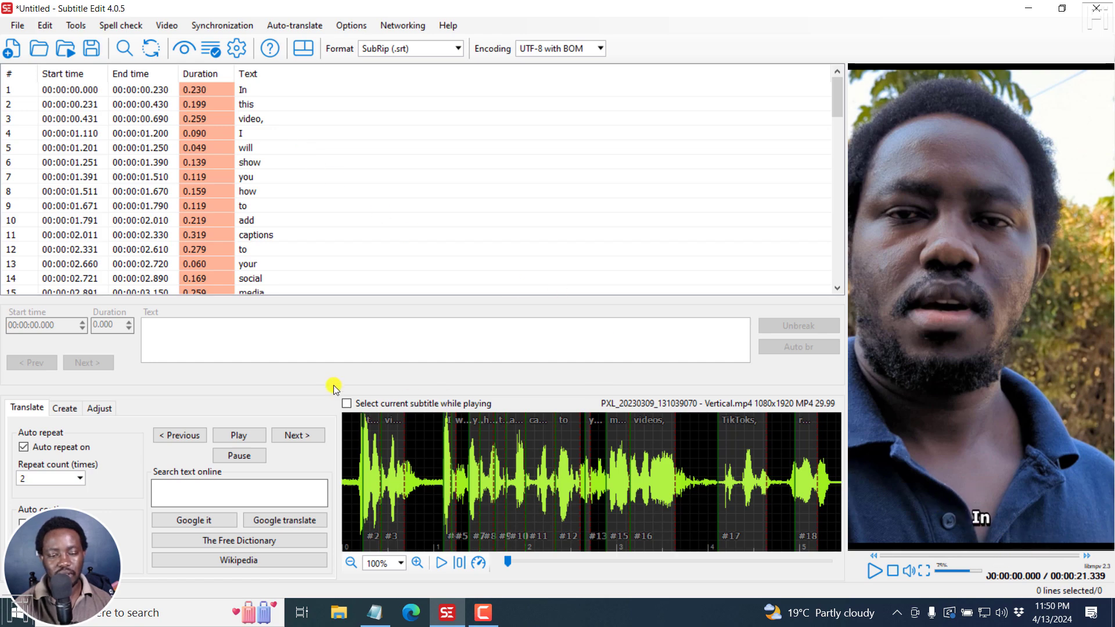
left_click(875, 572)
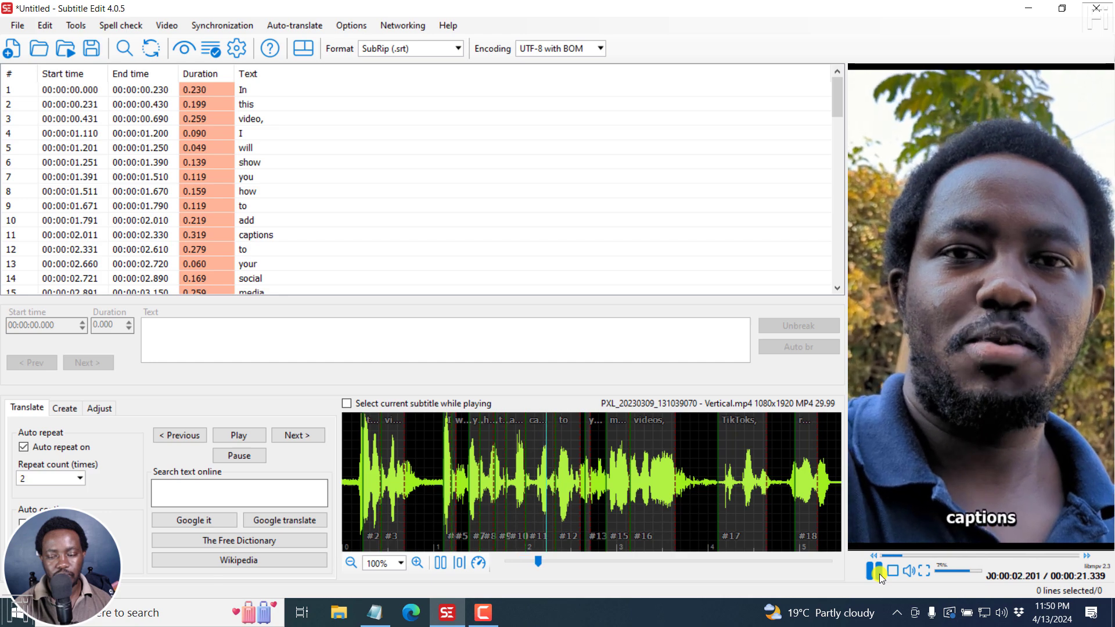
left_click(891, 572)
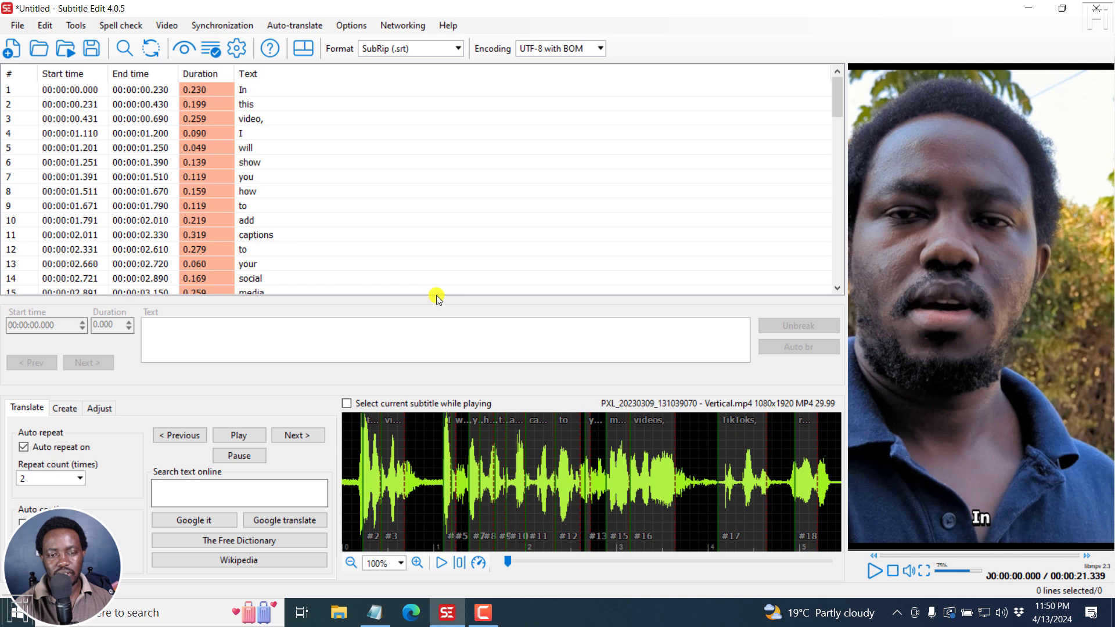
- Select all 72 lines and change their casing to ALL UPPERCASE
left_click(311, 162)
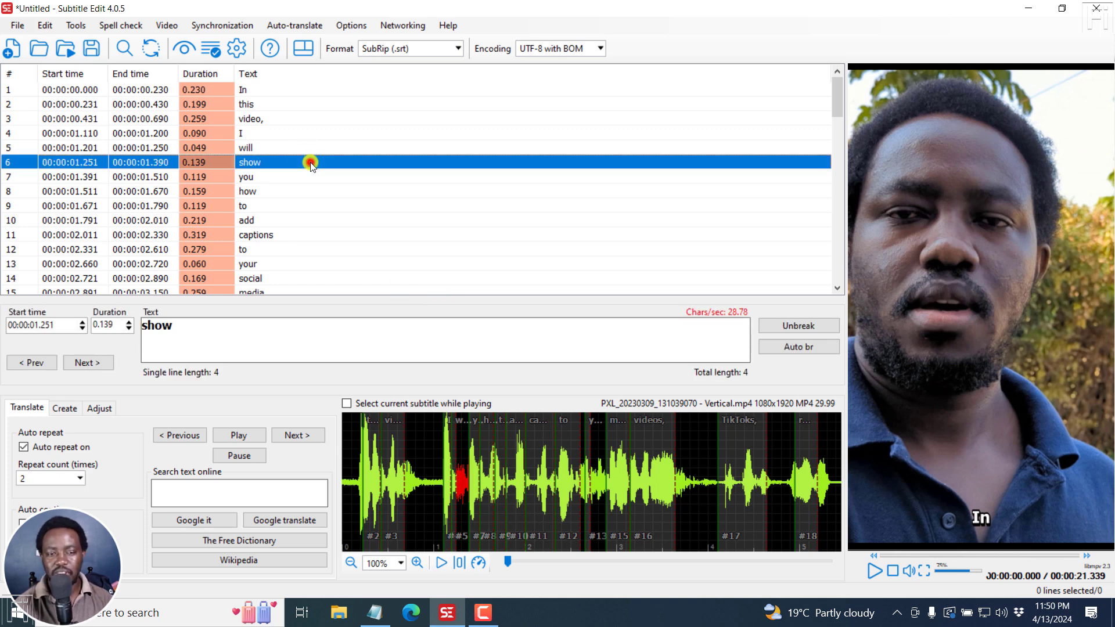
left_click(253, 90)
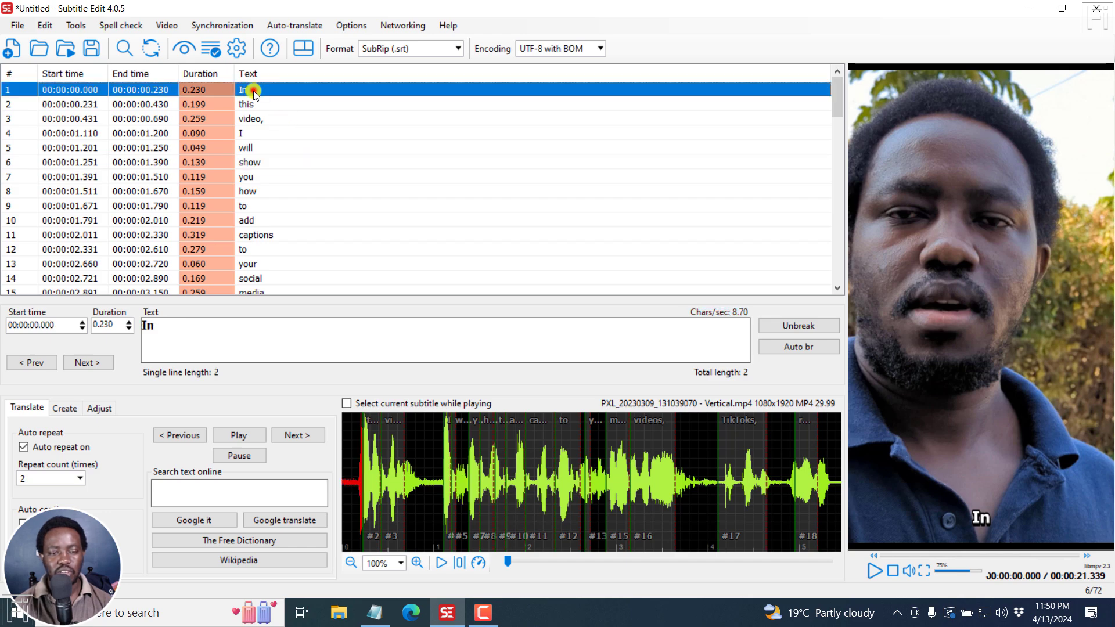
key("ctrl+a")
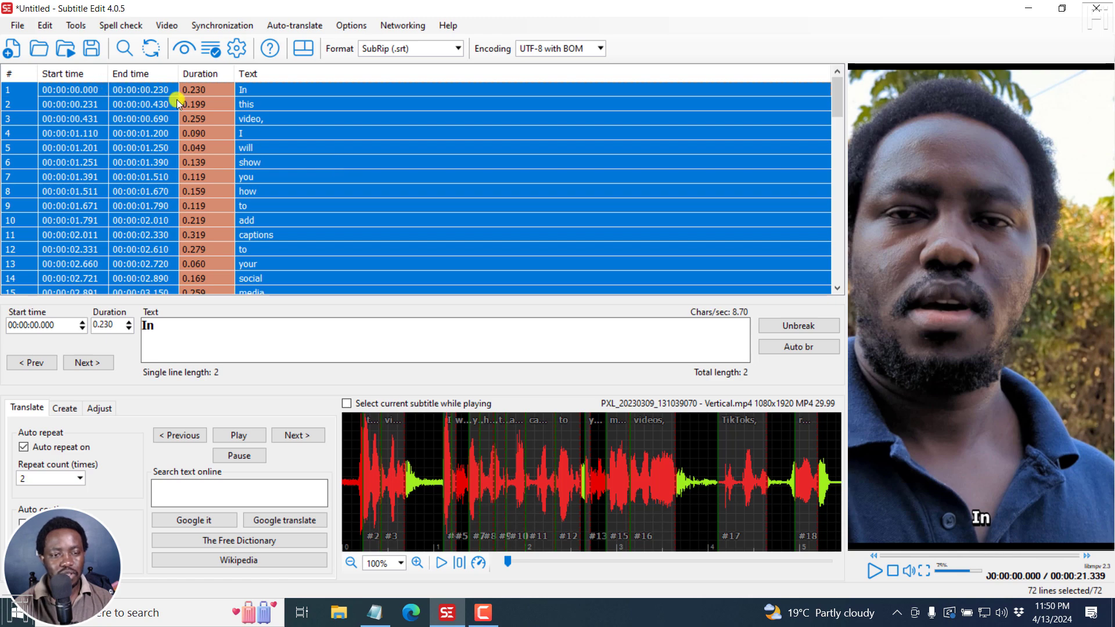
left_click(76, 25)
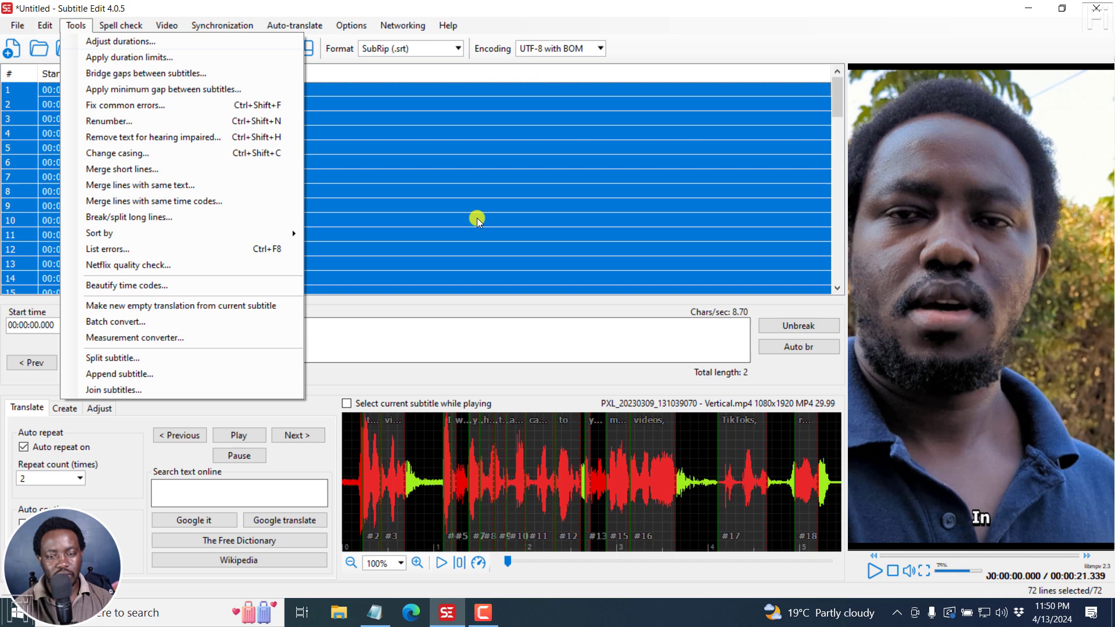
left_click(153, 154)
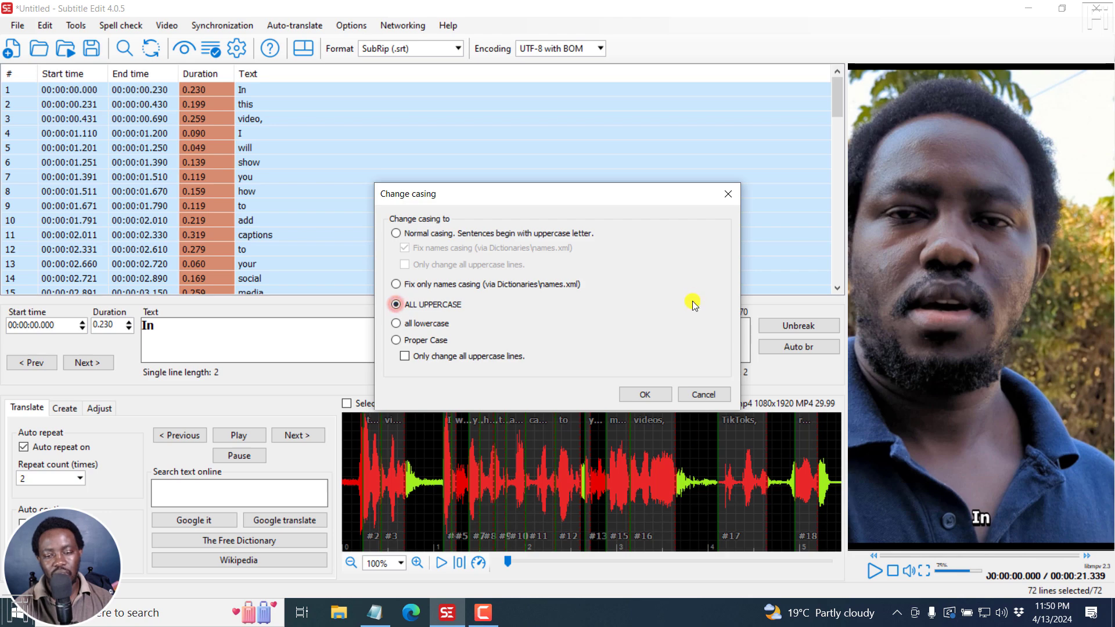
left_click(645, 394)
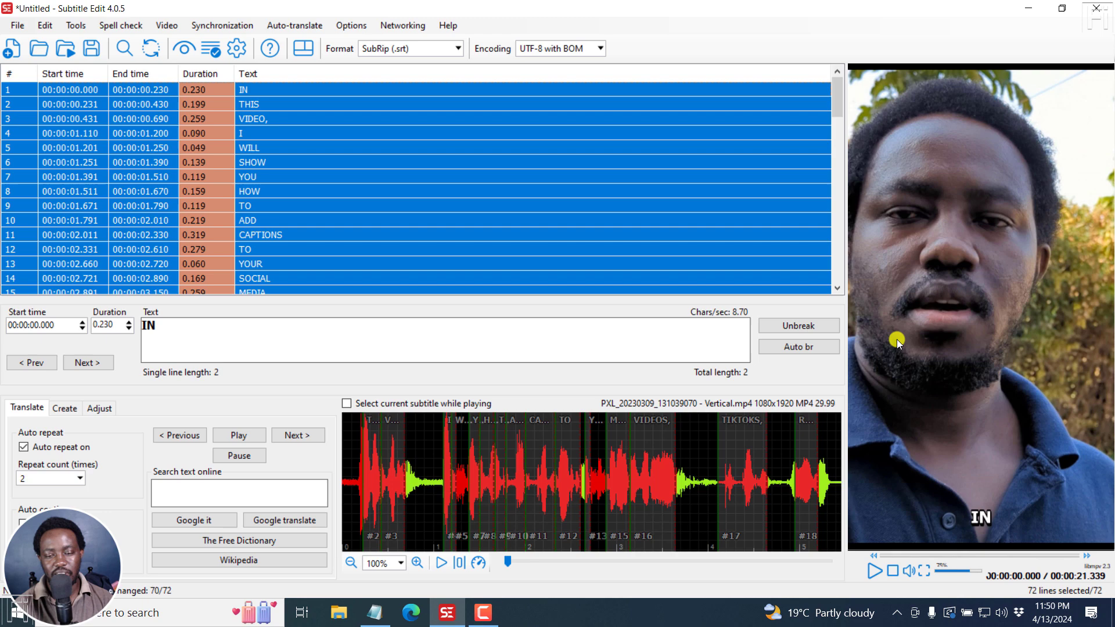
- Give the selected lines Middle/center alignment ({\an5}) and play the video to check
right_click(305, 190)
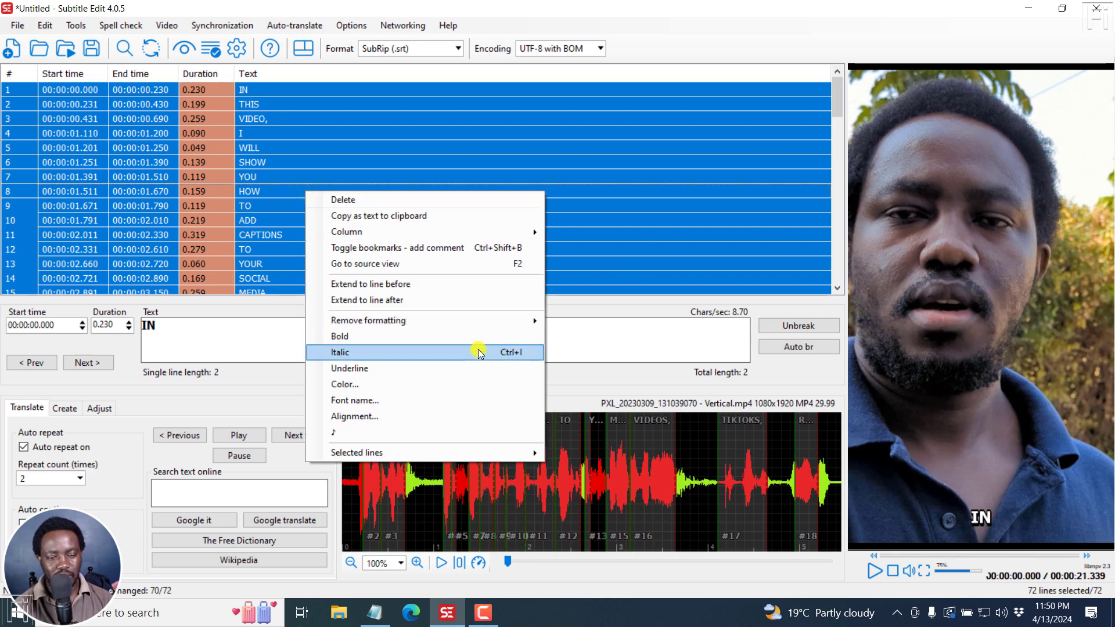
left_click(386, 416)
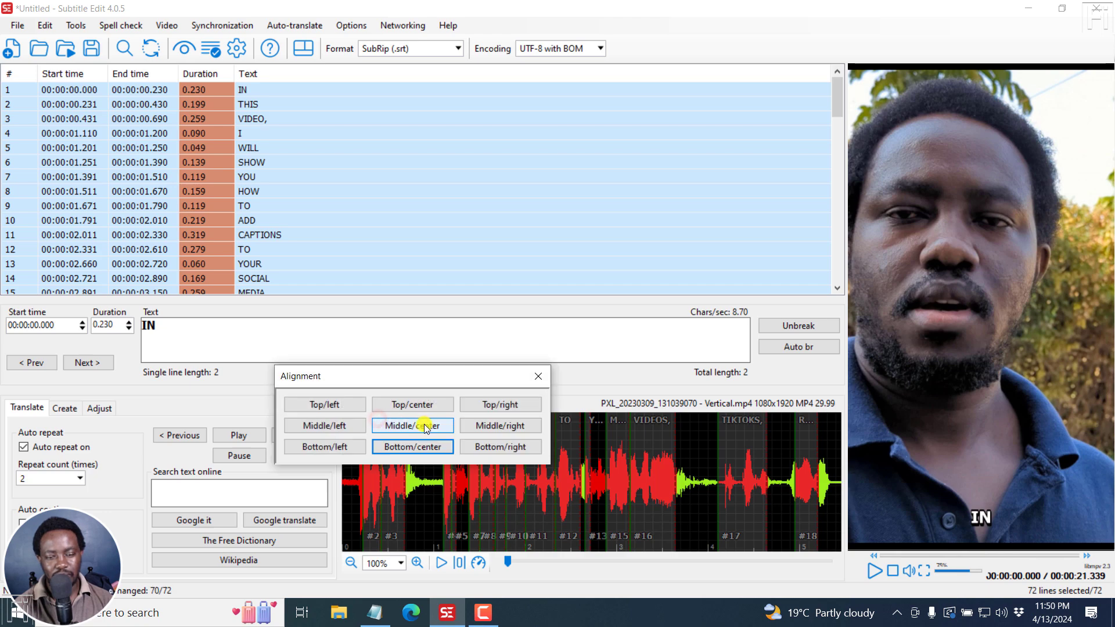
left_click(426, 429)
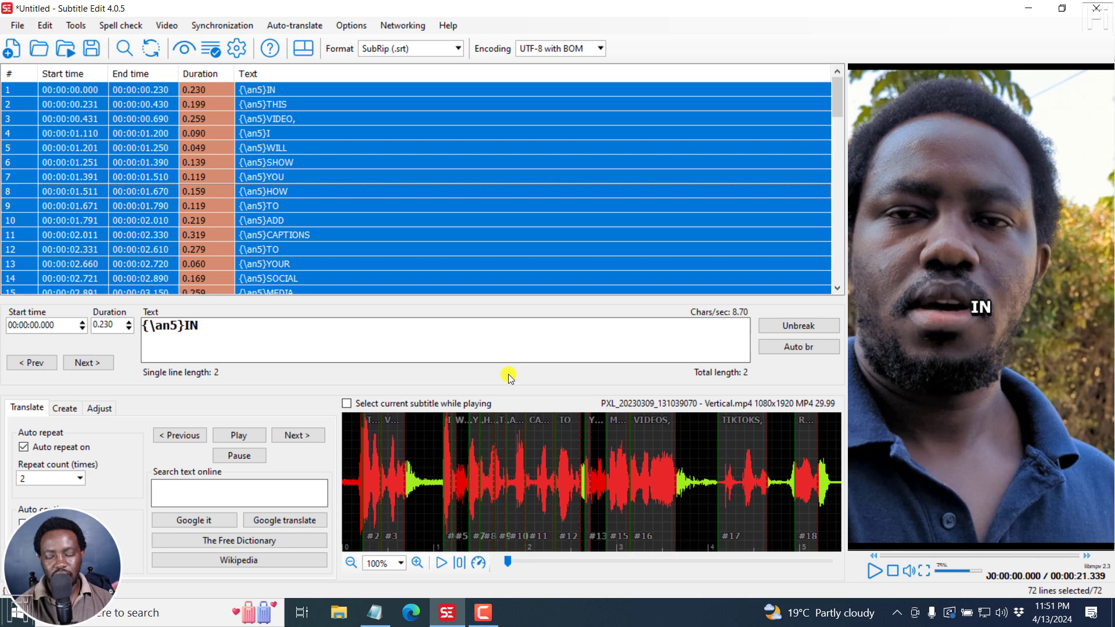
left_click(872, 572)
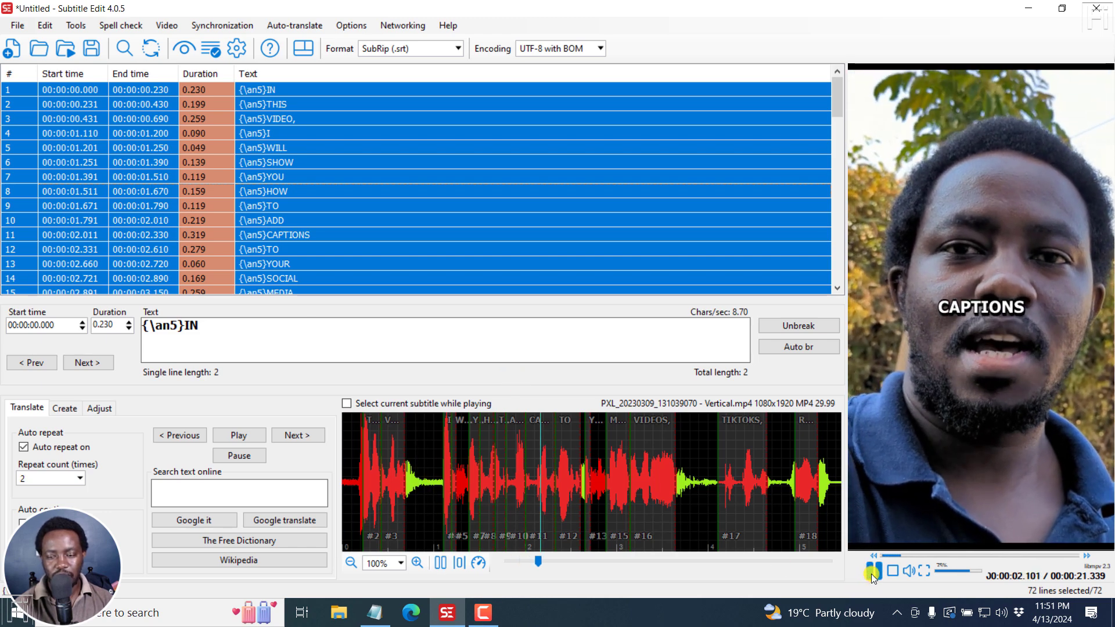
left_click(900, 572)
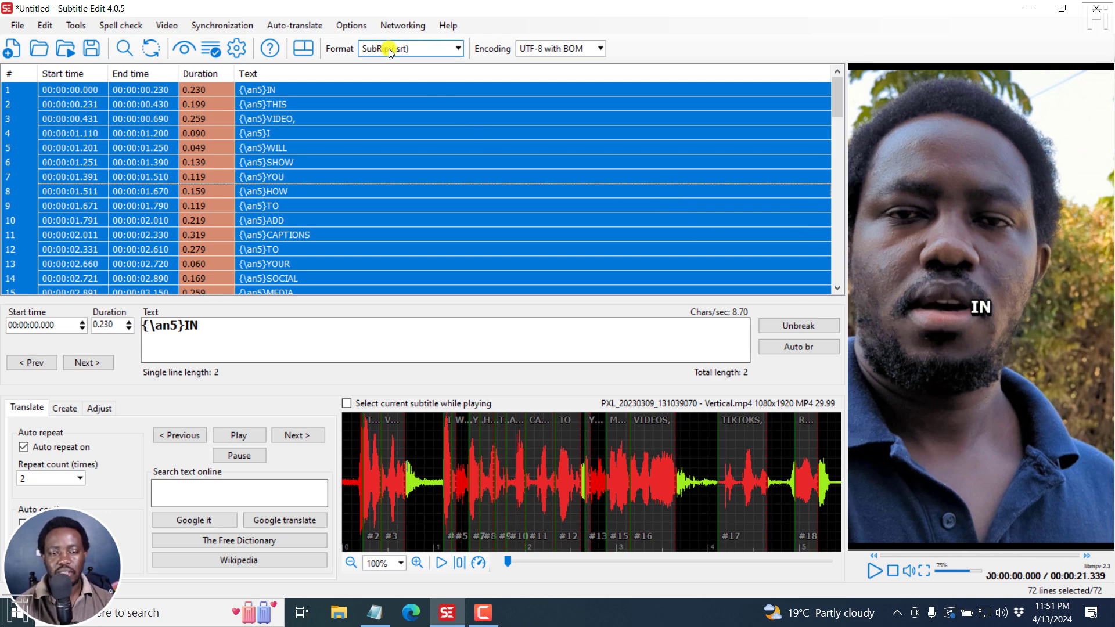
- Switch the subtitle format to Advanced Sub Station Alpha and select all lines
left_click(450, 51)
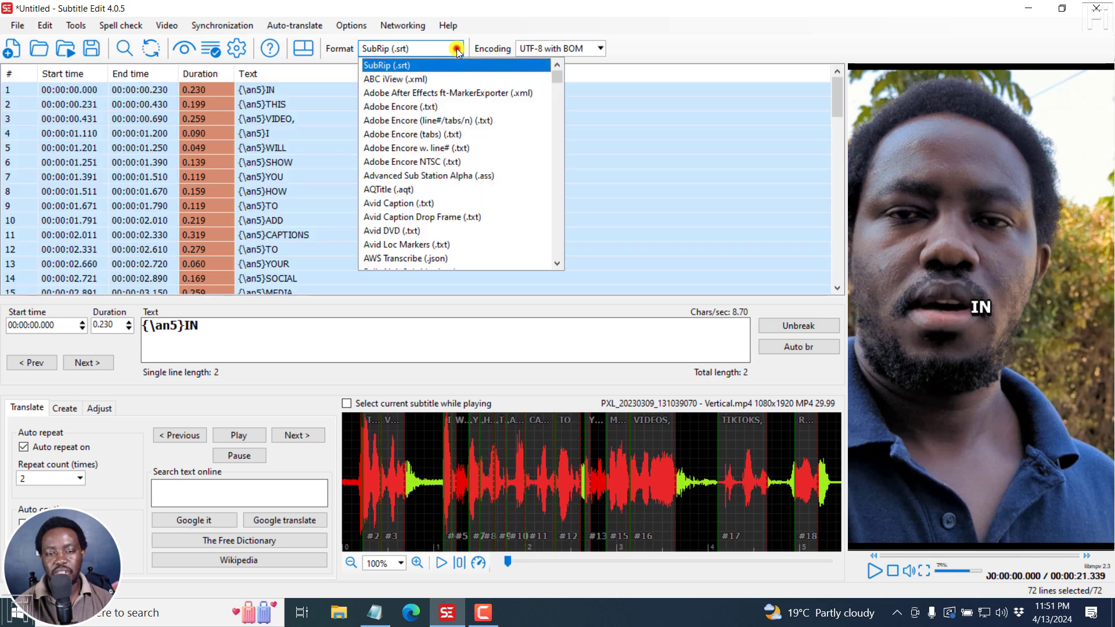
left_click(398, 176)
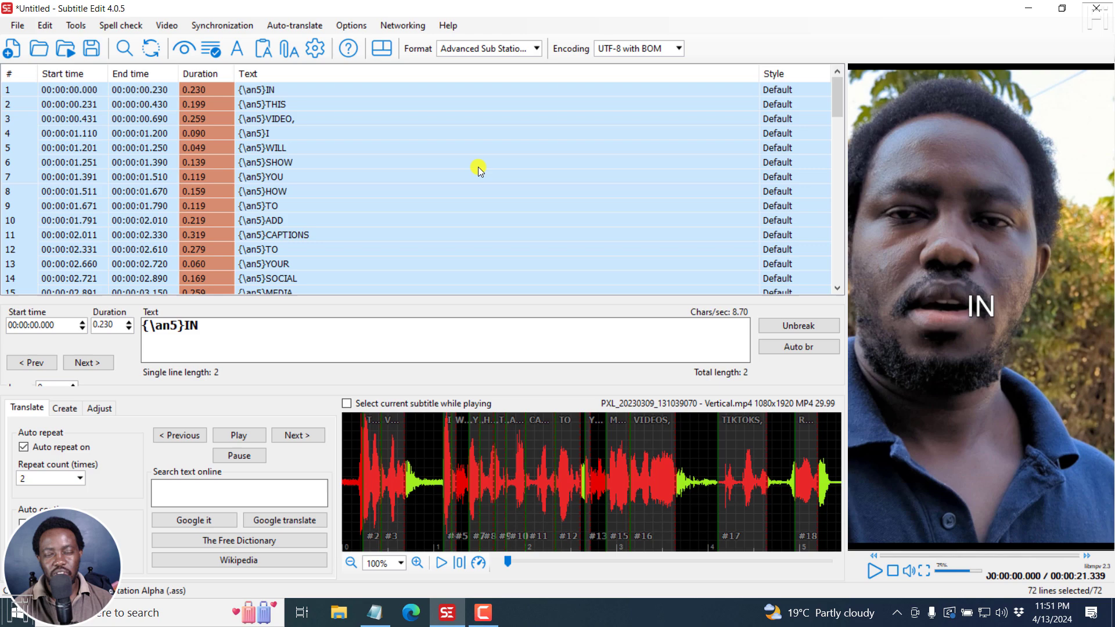
left_click(409, 163)
key("ctrl+a")
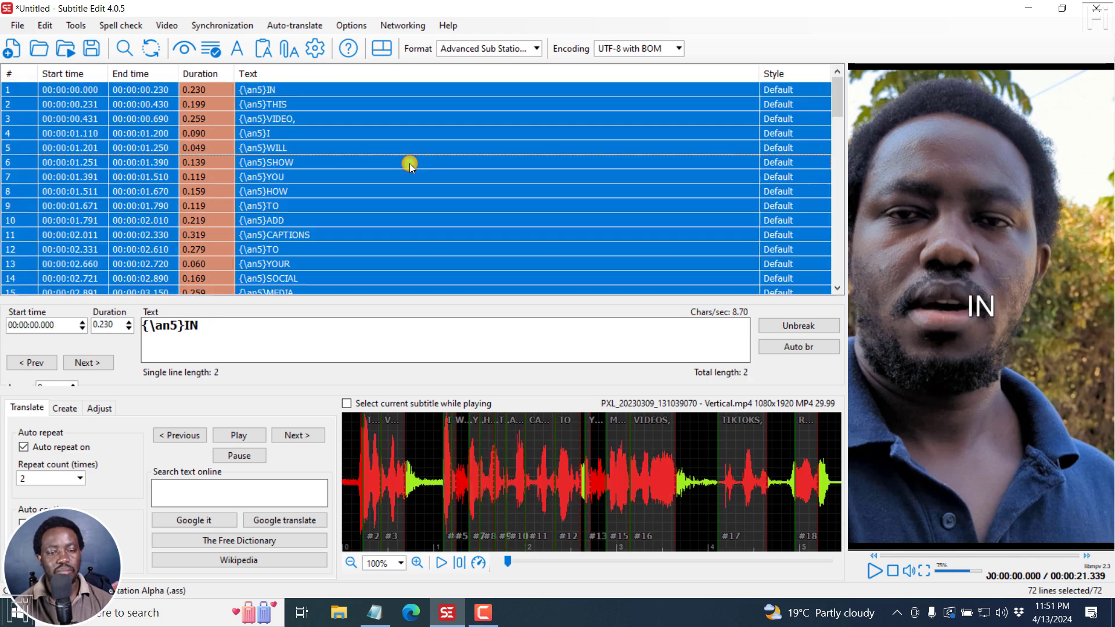
- Apply the 'Color from white to red' override tag template to all 72 lines
right_click(410, 162)
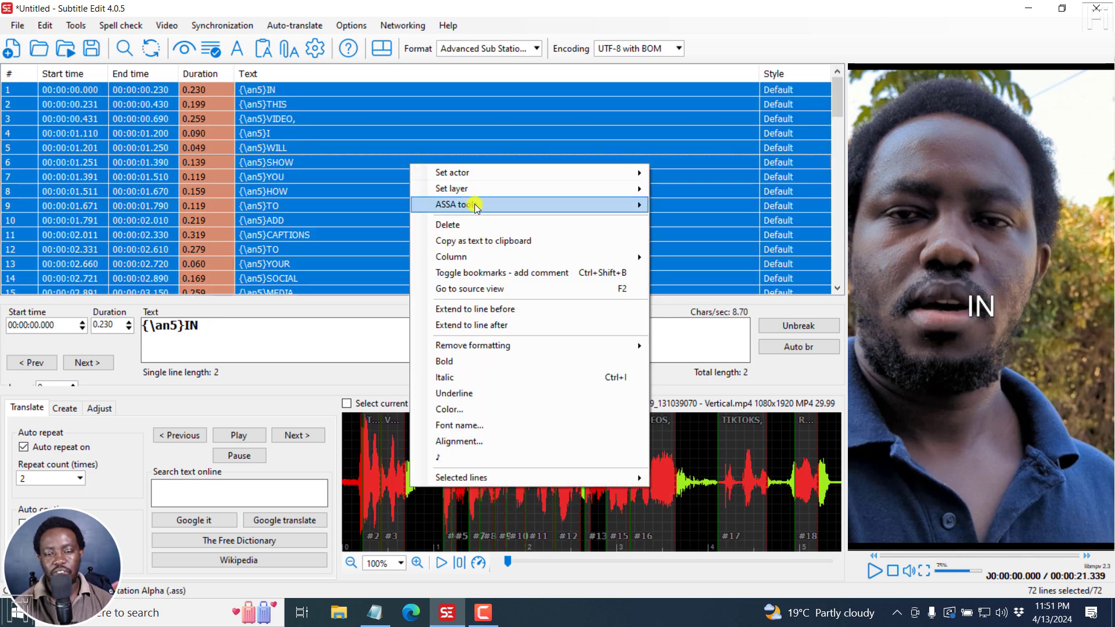
mouse_move(476, 208)
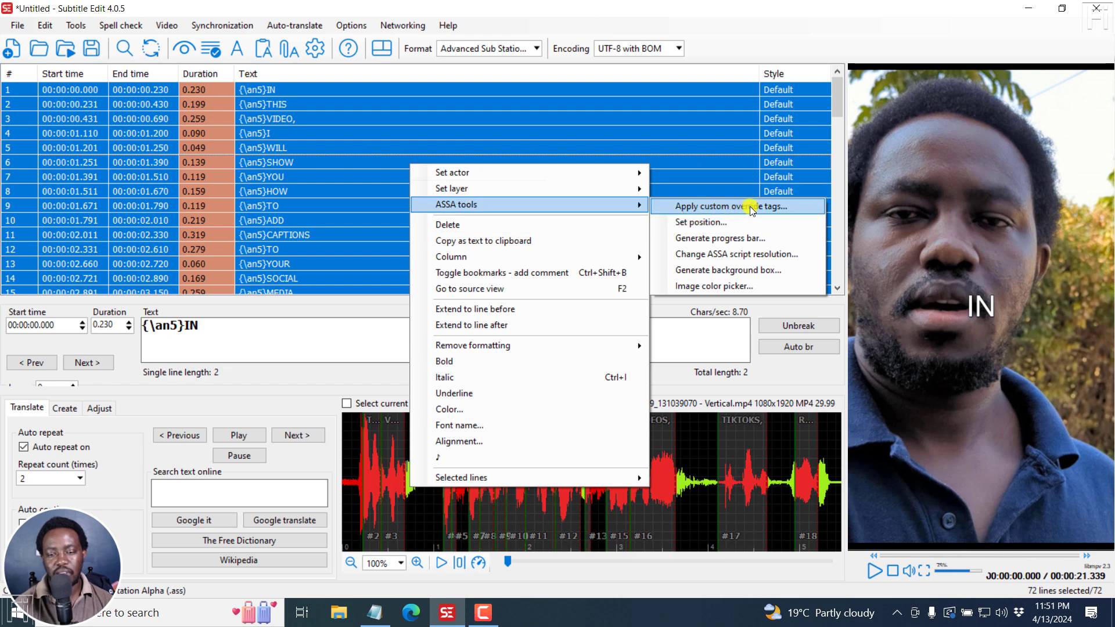
left_click(731, 207)
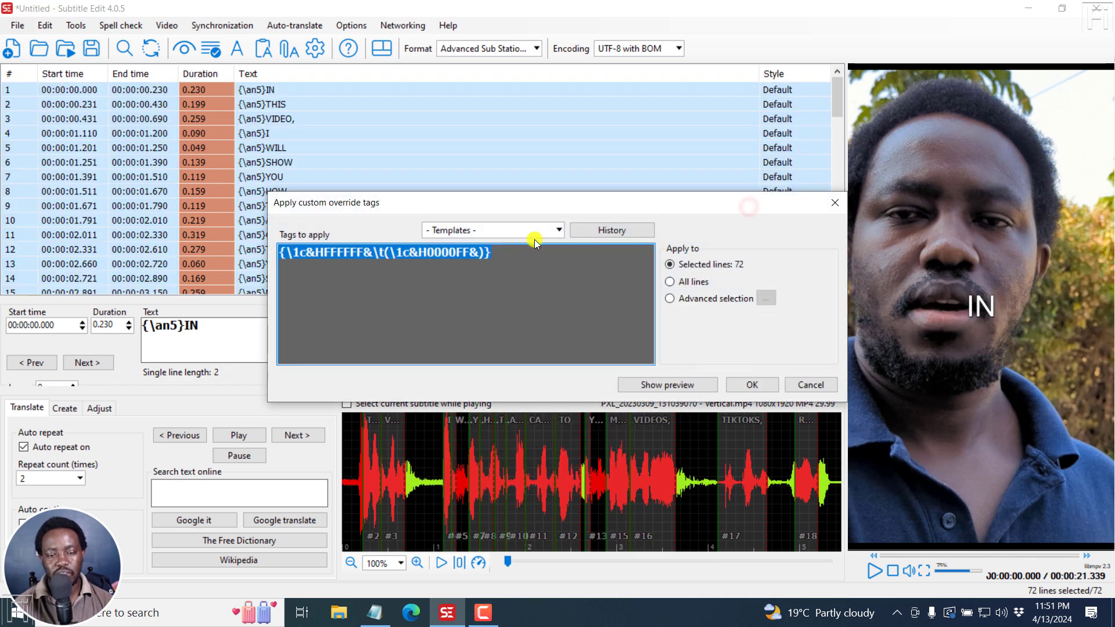
left_click(556, 231)
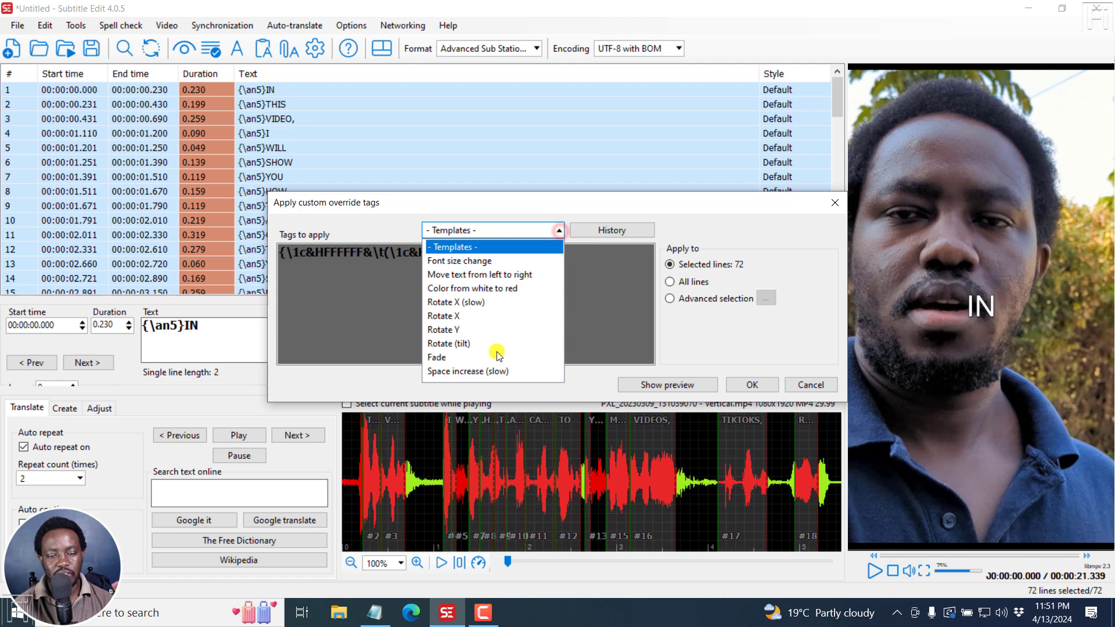
left_click(459, 288)
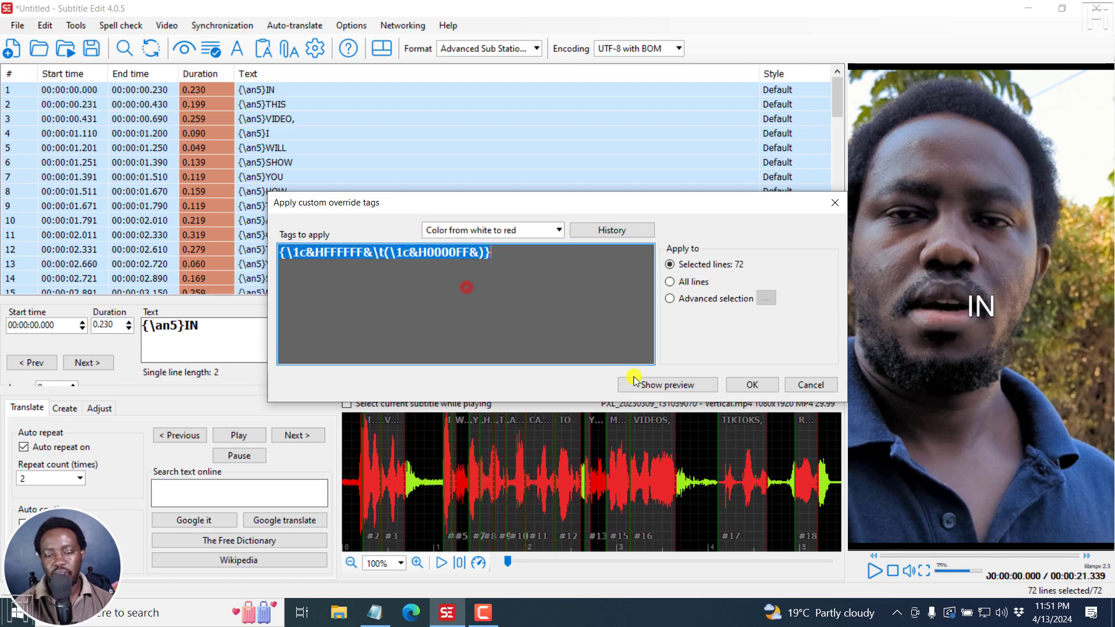
left_click(661, 384)
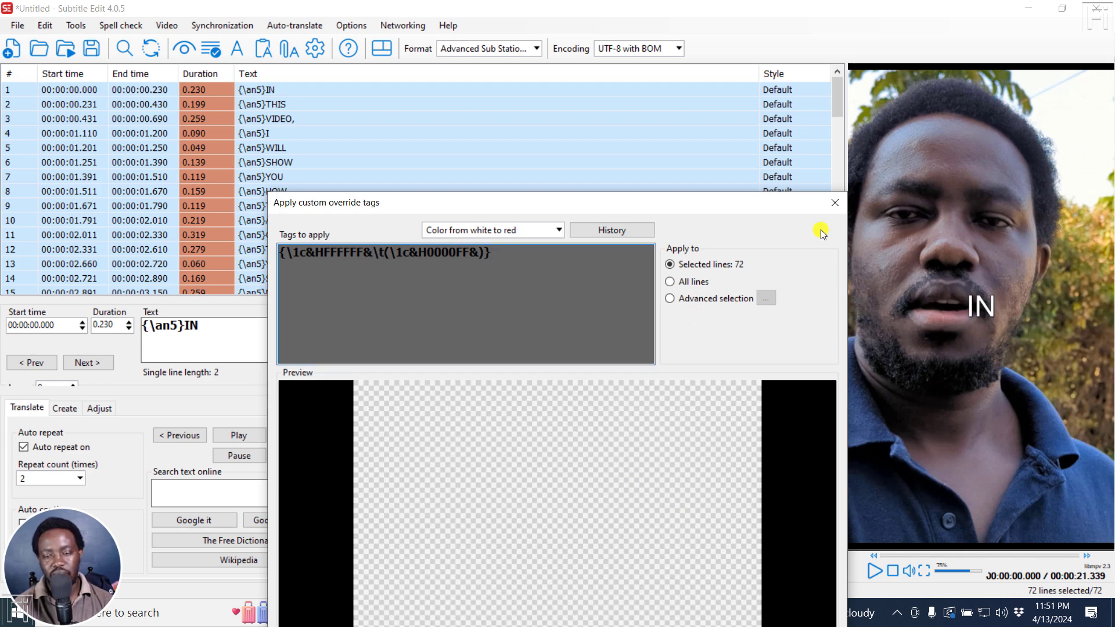
left_click_drag(764, 206, 748, 100)
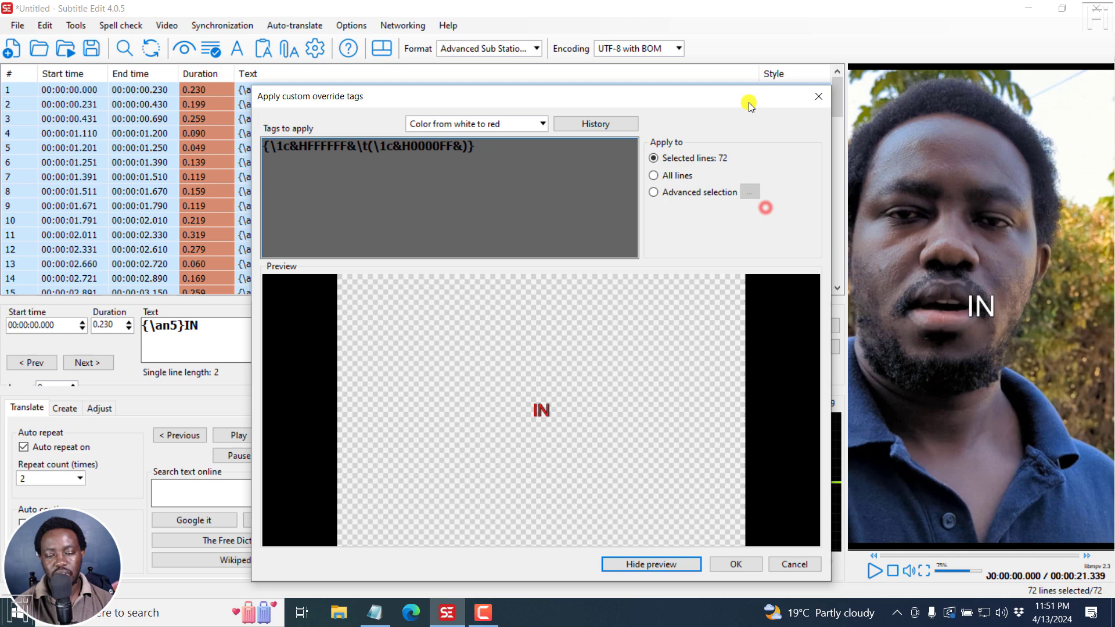
left_click(736, 565)
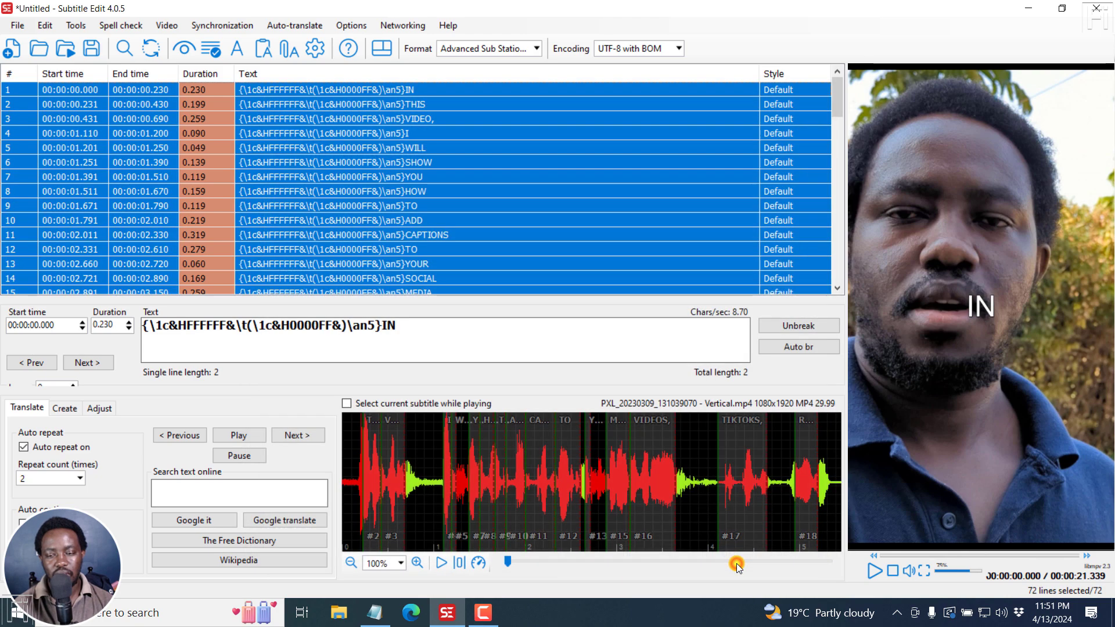
left_click(873, 572)
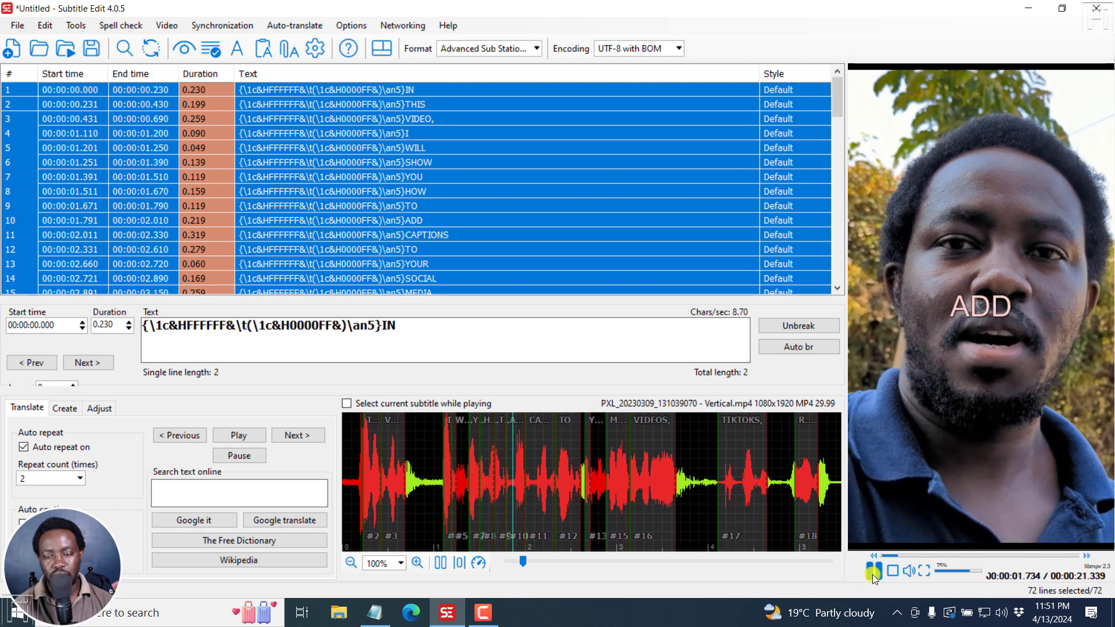
left_click(873, 573)
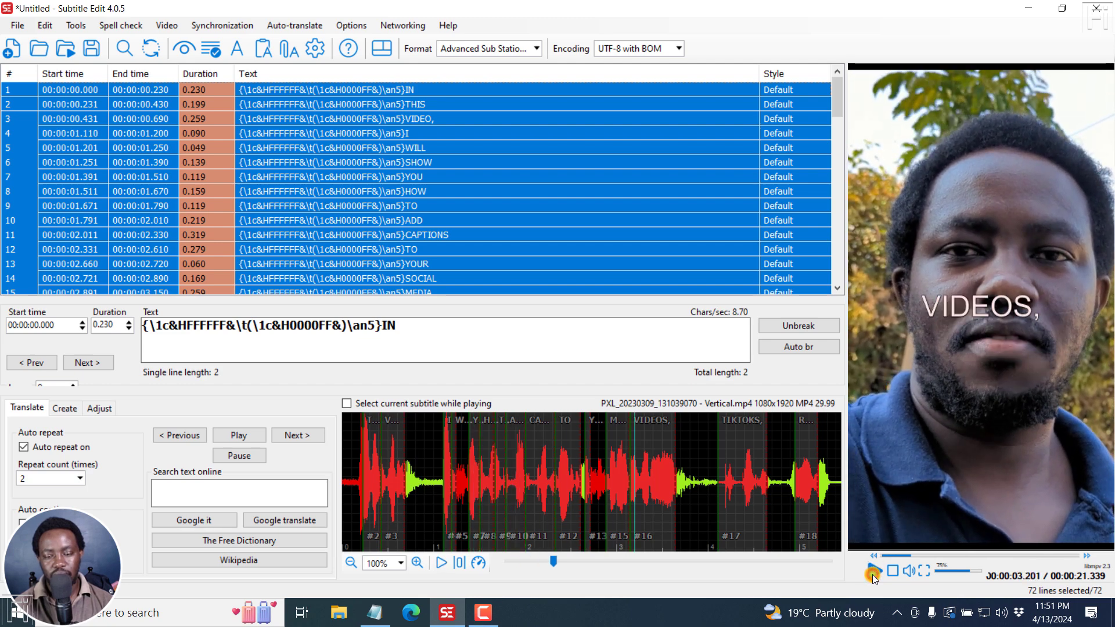